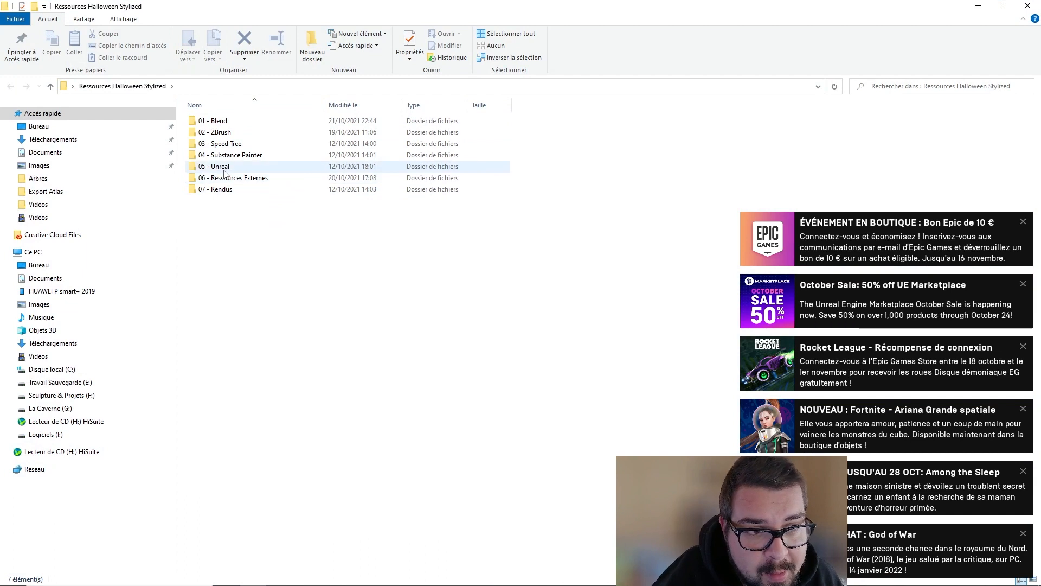
- Open the Halloween_Stylized.uproject project from the Halloween_Stylized folder inside 05 - Unreal, and minimize the file explorer
double_click(228, 166)
double_click(232, 120)
double_click(236, 188)
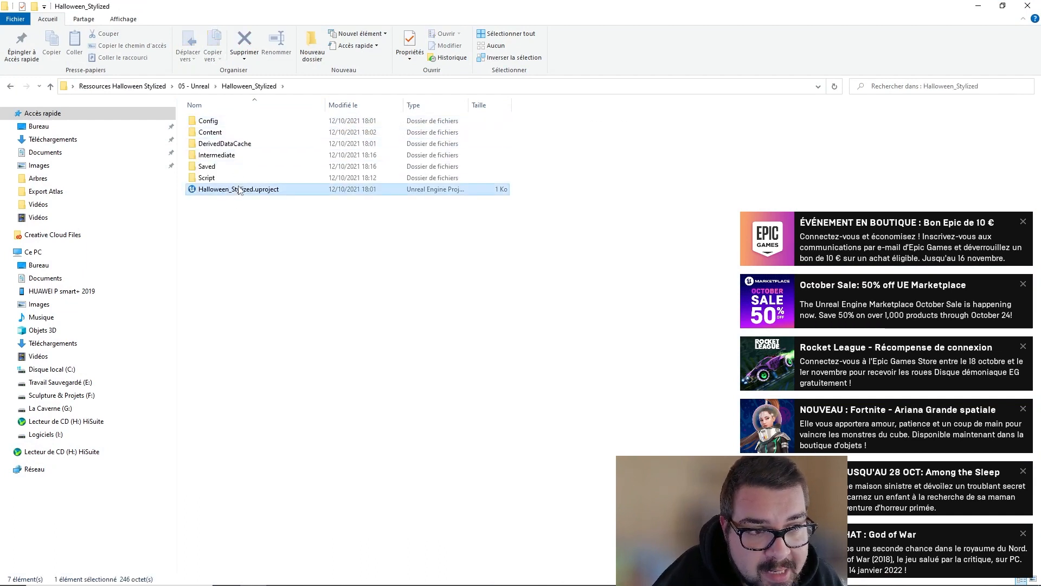
click(574, 307)
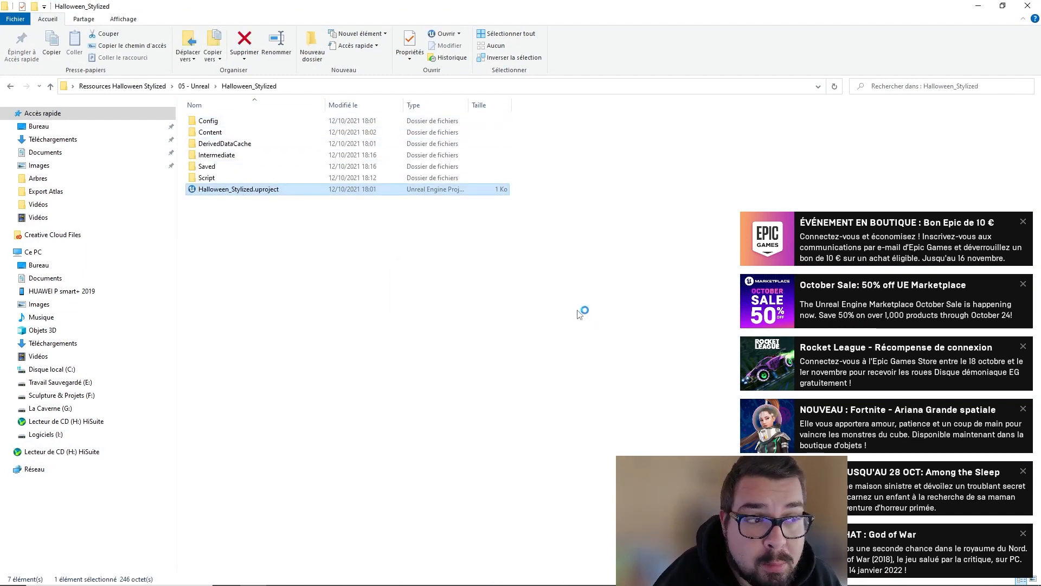
click(978, 5)
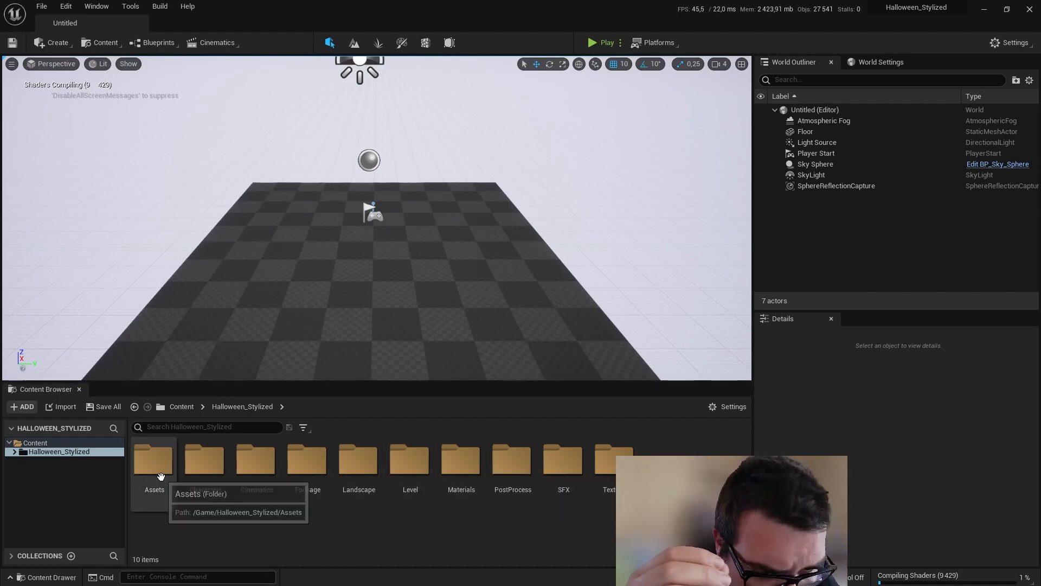
- Create a new folder inside the project's Assets folder
double_click(163, 473)
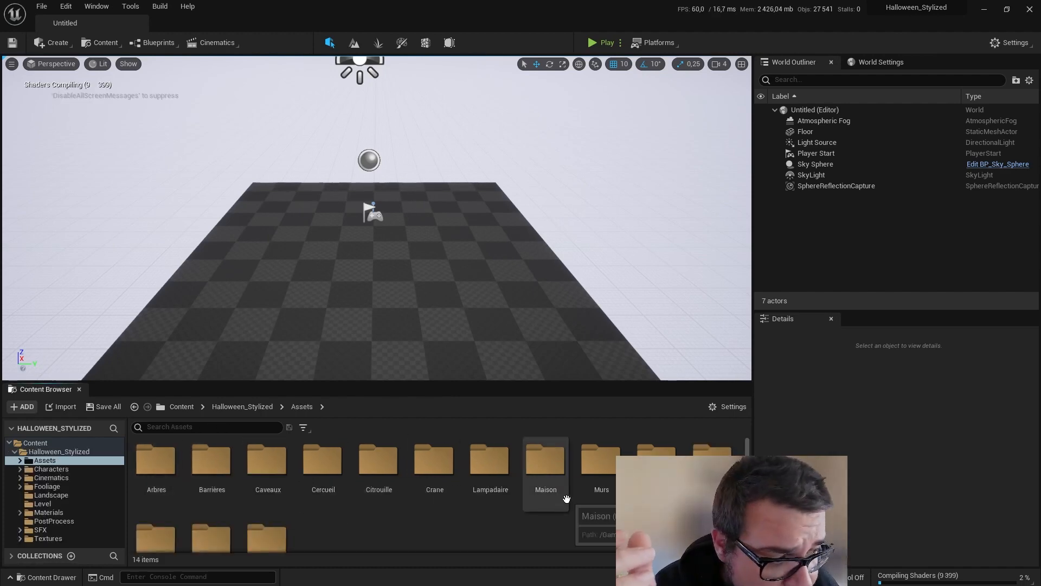
scroll(590, 510, down, 2)
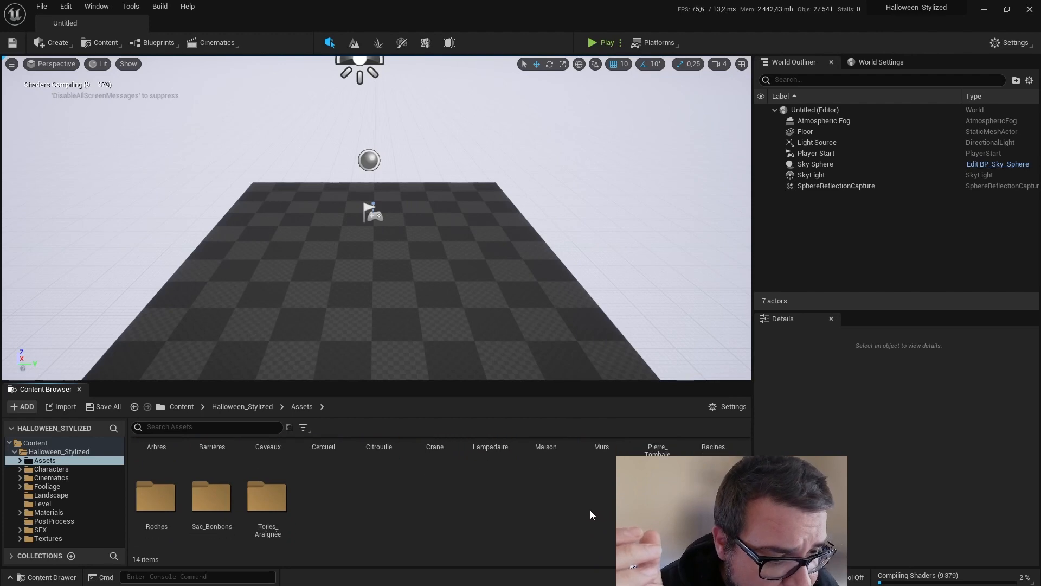
right_click(443, 512)
click(477, 194)
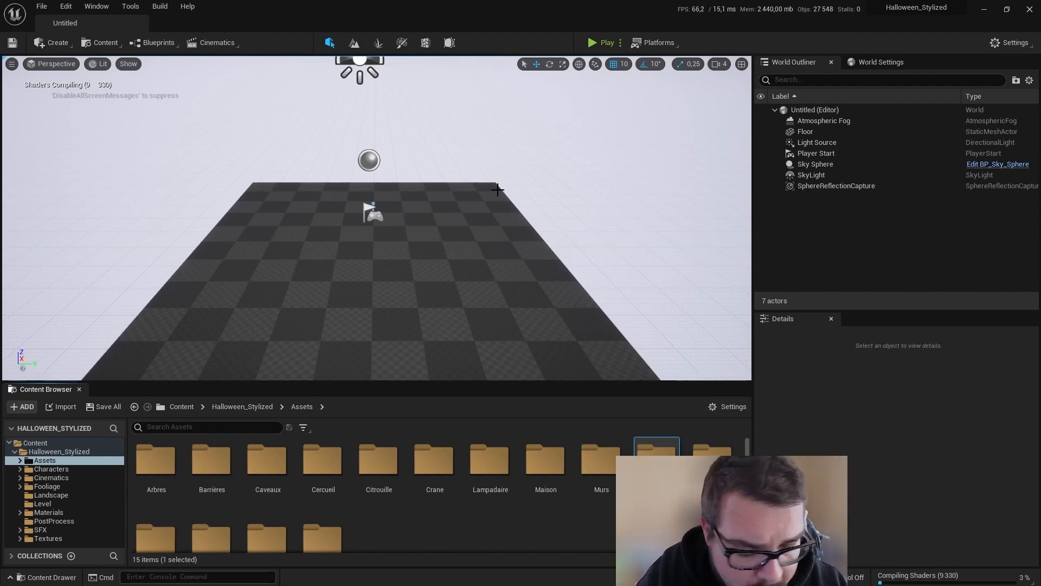
key(Return)
- Start an import into the Arbres asset folder and browse to 03 - Speed Tree > Export > Arbres for the source files
click(142, 463)
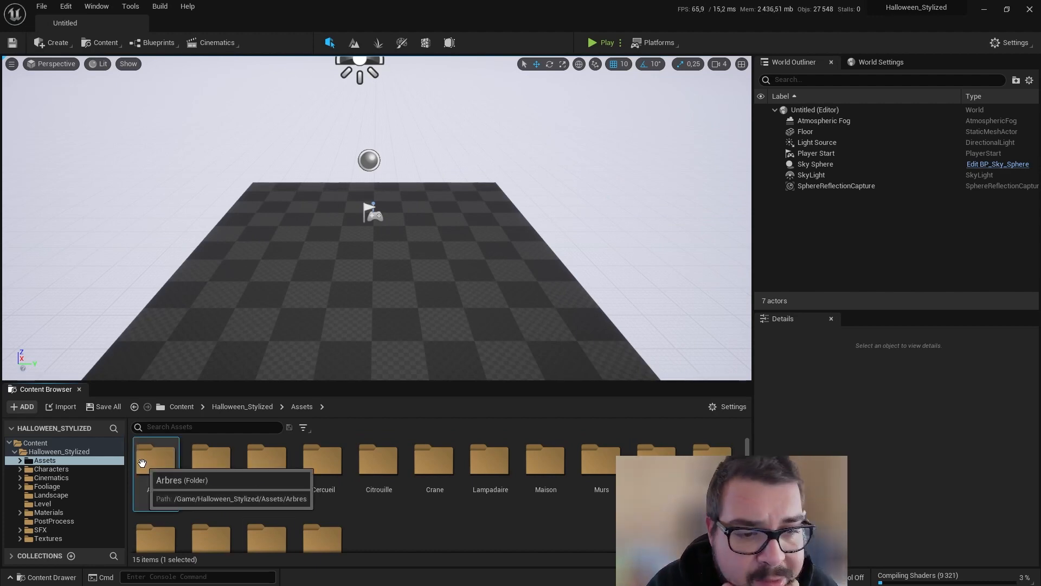
double_click(143, 463)
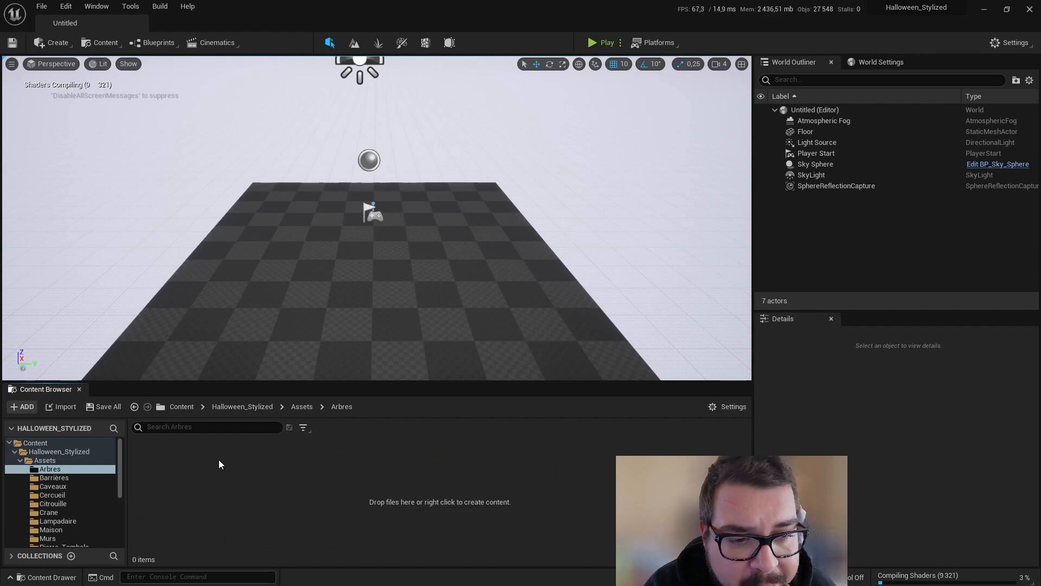
click(65, 406)
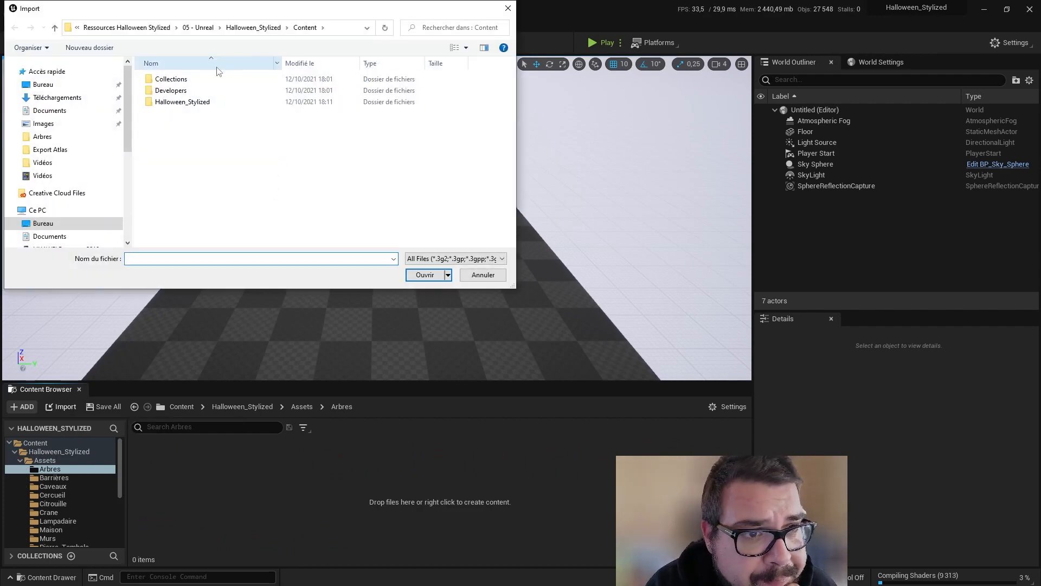
click(198, 28)
click(190, 28)
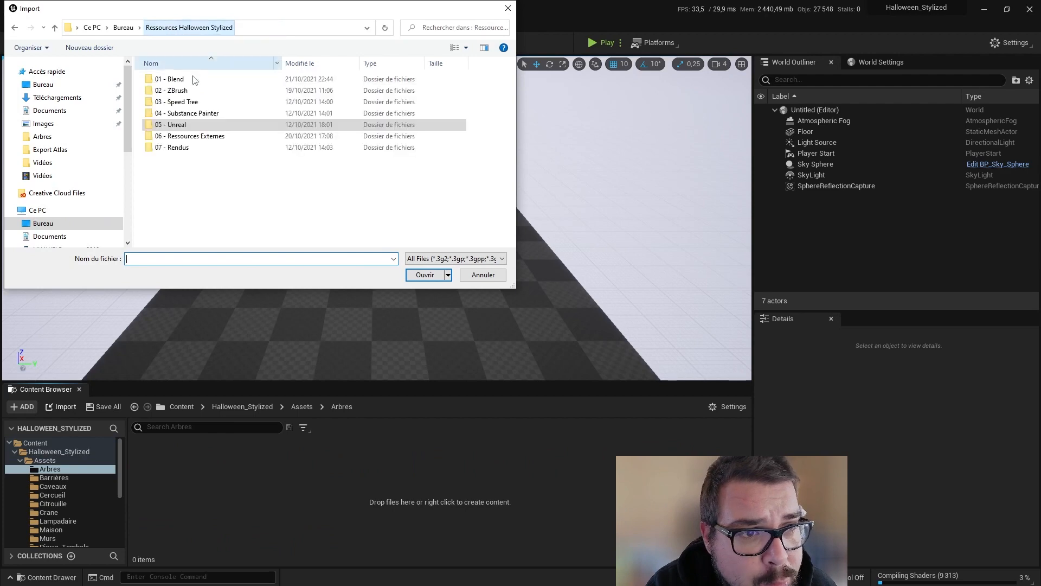
double_click(179, 101)
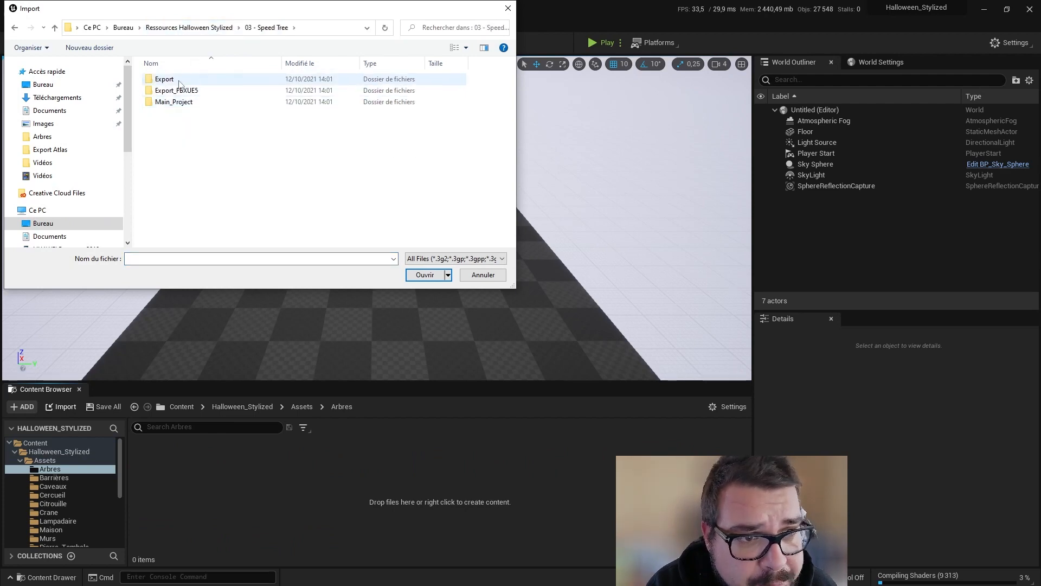
double_click(164, 79)
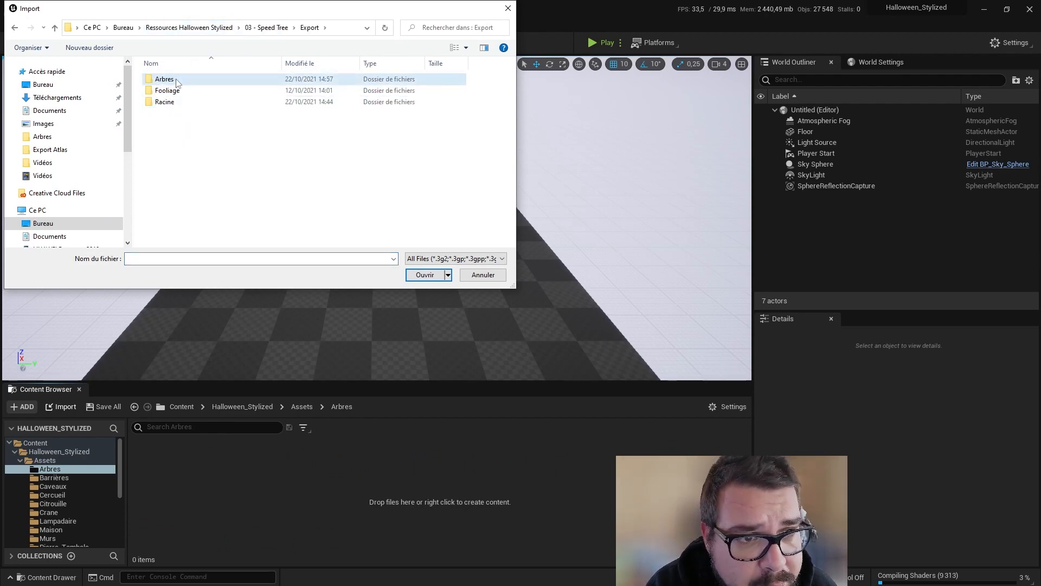
double_click(166, 79)
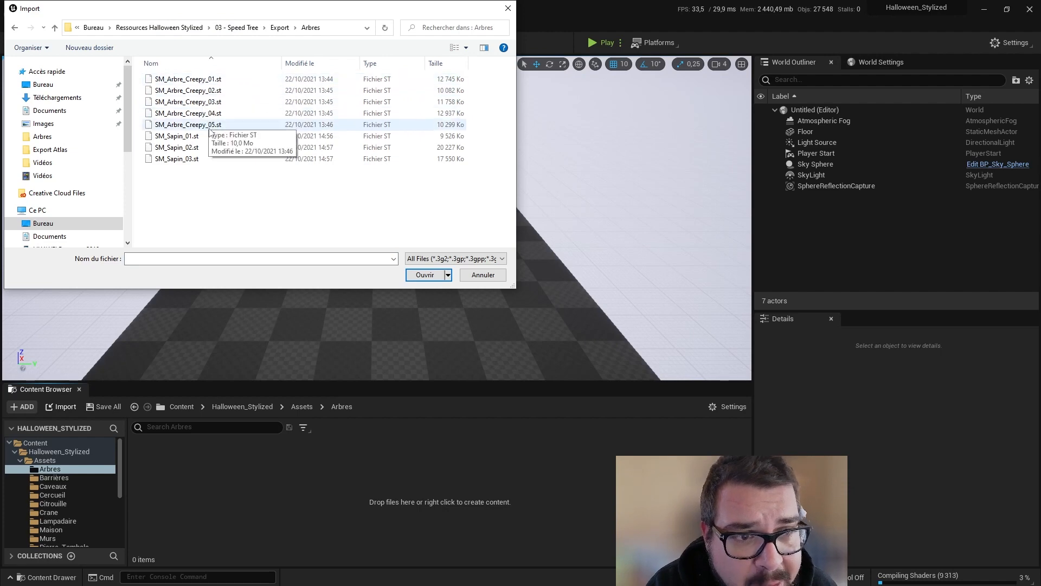
- Import SM_Arbre_Creepy_01.st through SM_Arbre_Creepy_05.st with the LOD Setup set to Individual Actors
click(224, 81)
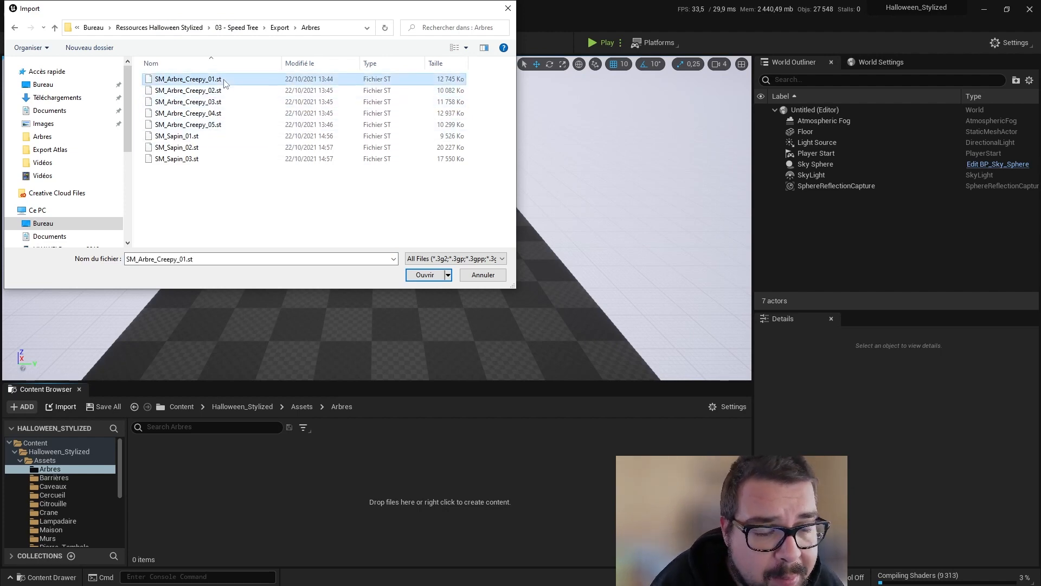
shift+click(216, 125)
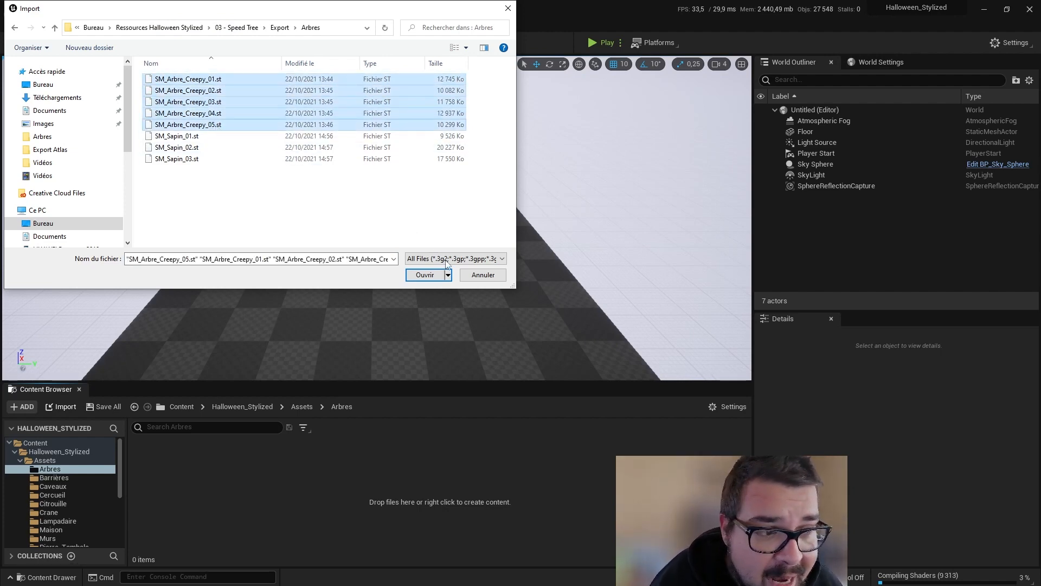
click(424, 275)
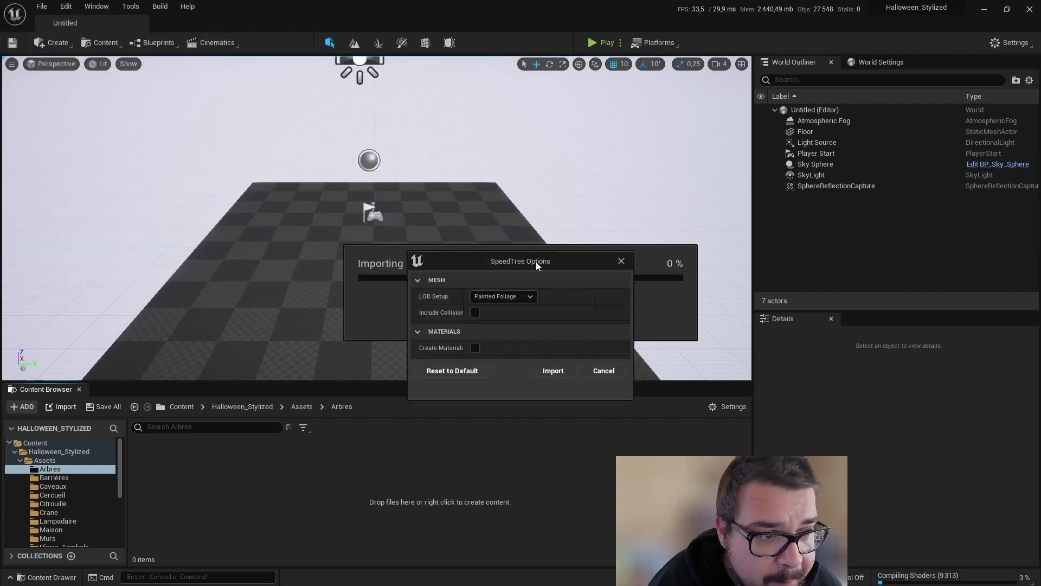
click(521, 299)
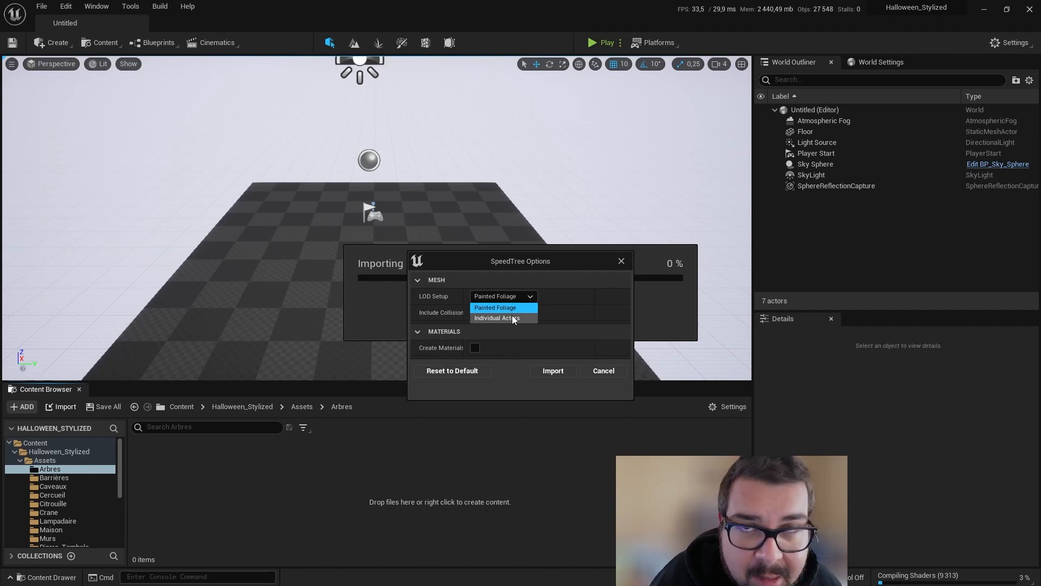
click(513, 319)
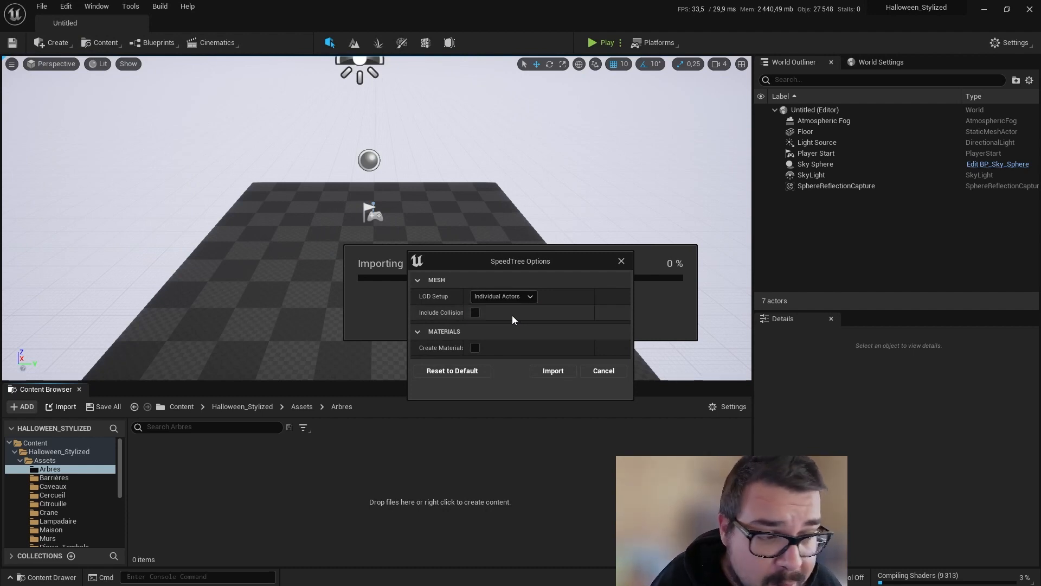
click(558, 370)
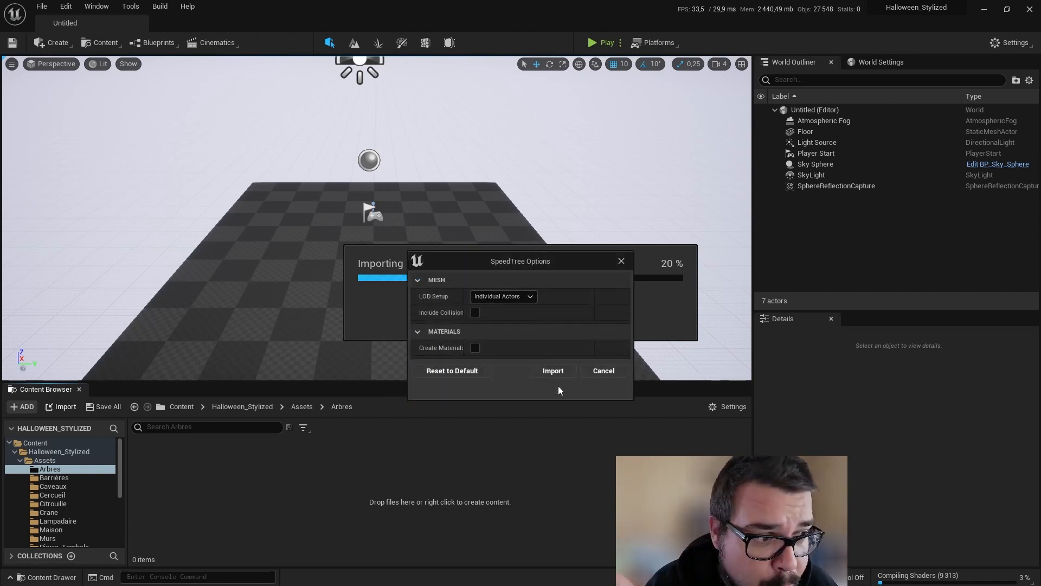
click(554, 372)
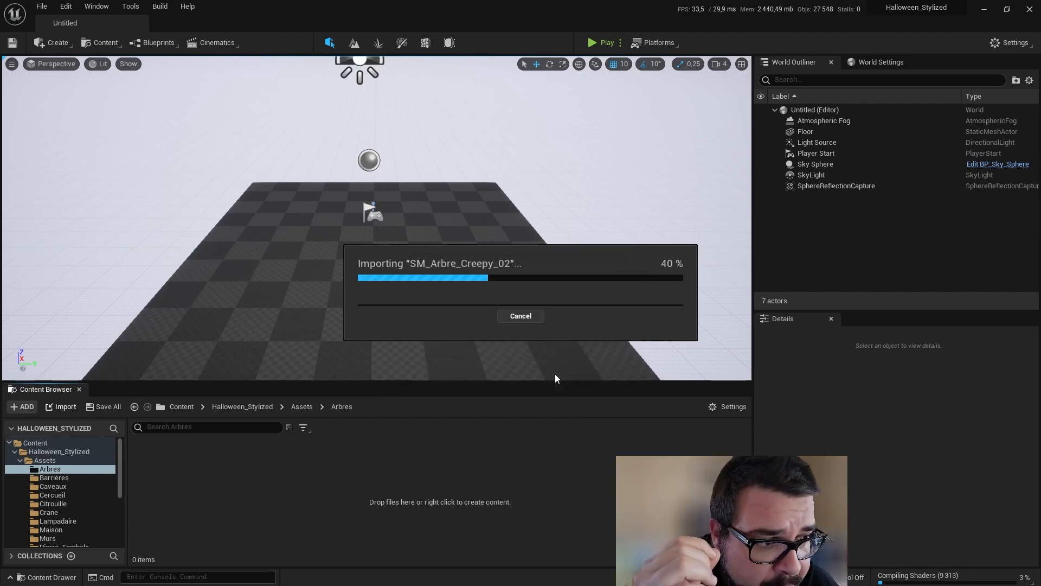
click(553, 371)
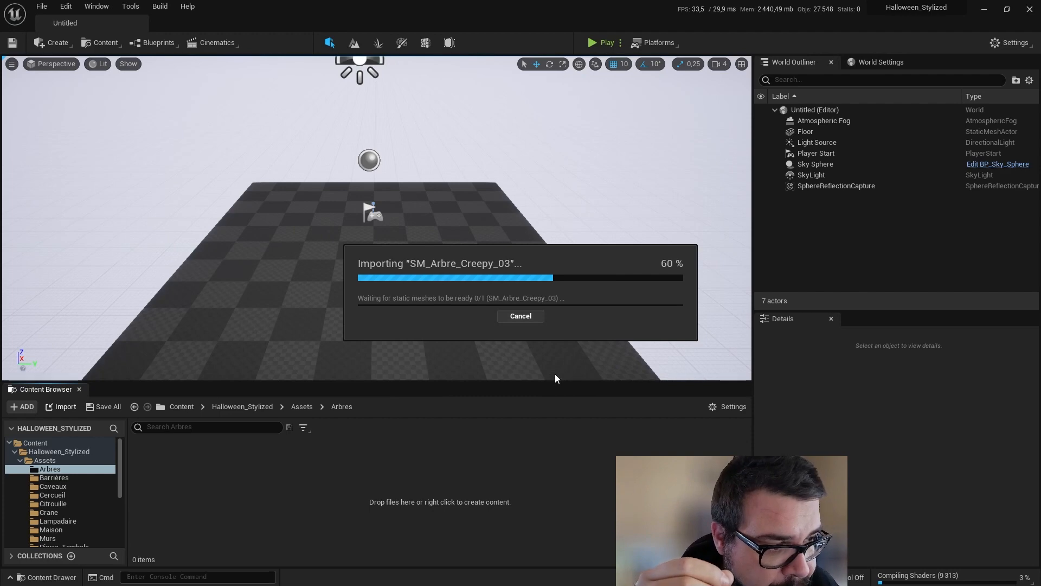
click(555, 372)
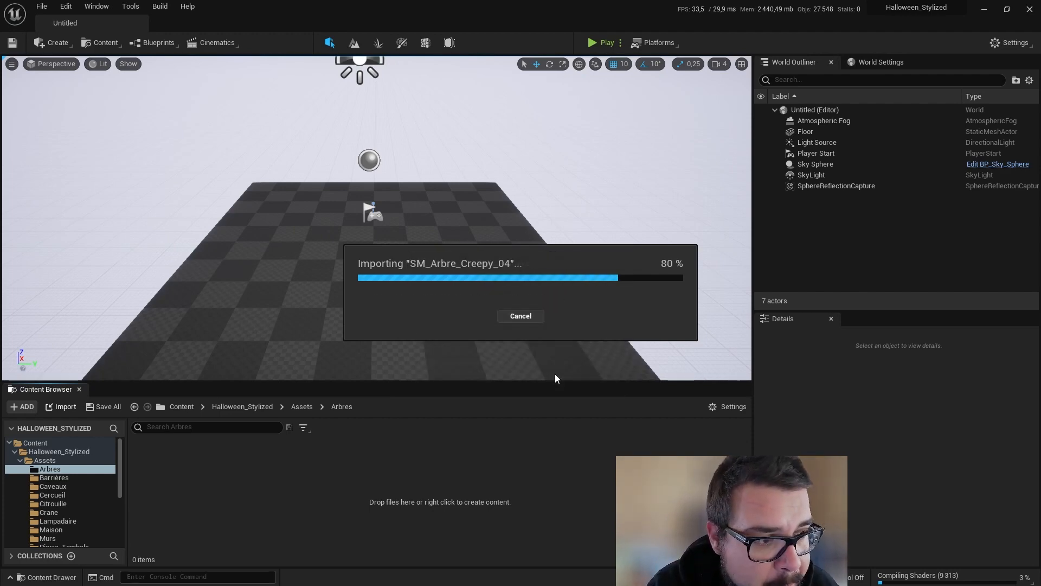
click(555, 373)
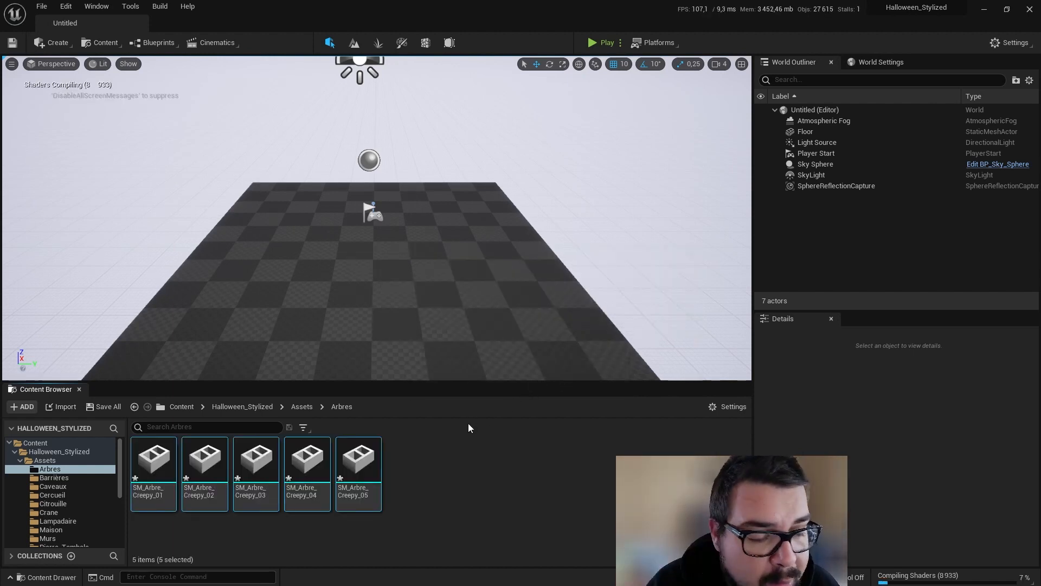
- Start exporting all five SM_Arbre_Creepy static meshes from the Arbres folder
click(167, 470)
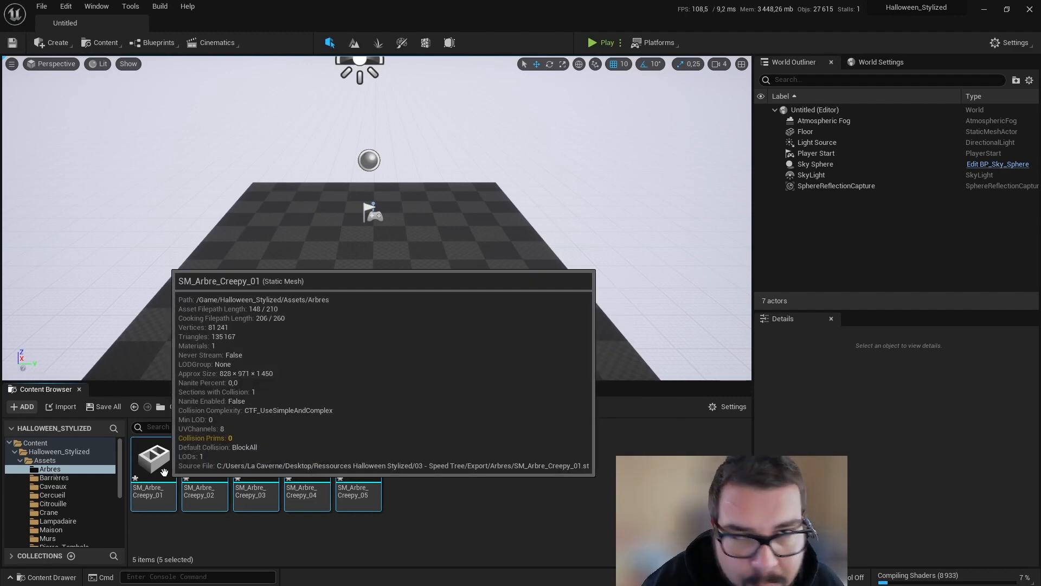
shift+click(365, 470)
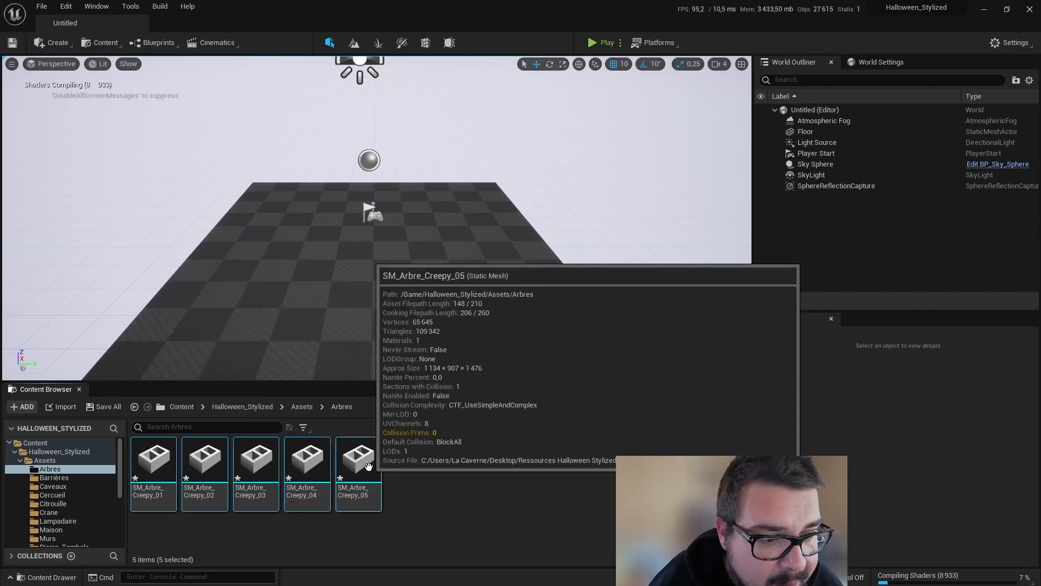
right_click(368, 467)
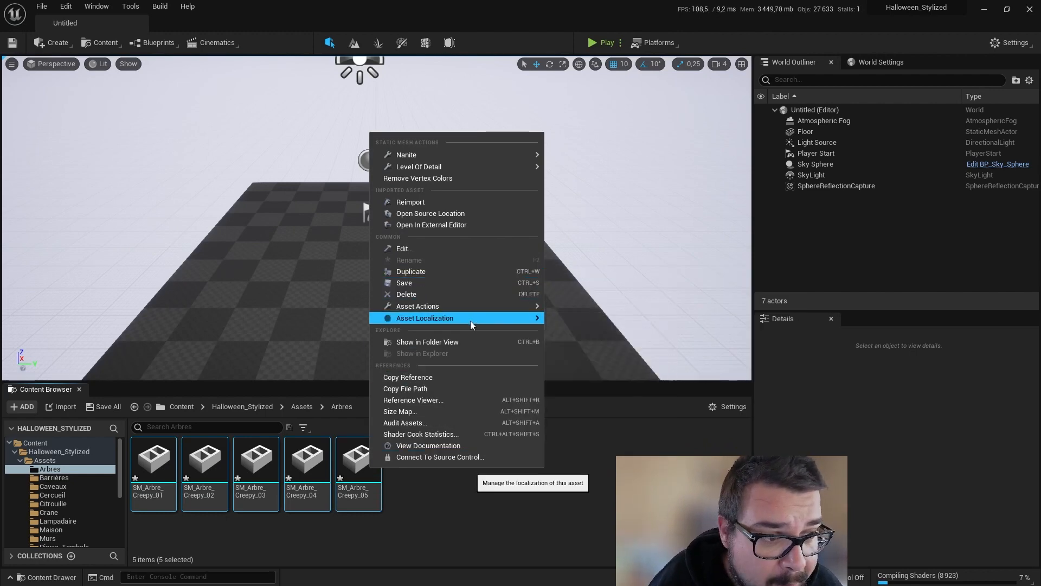
mouse_move(481, 311)
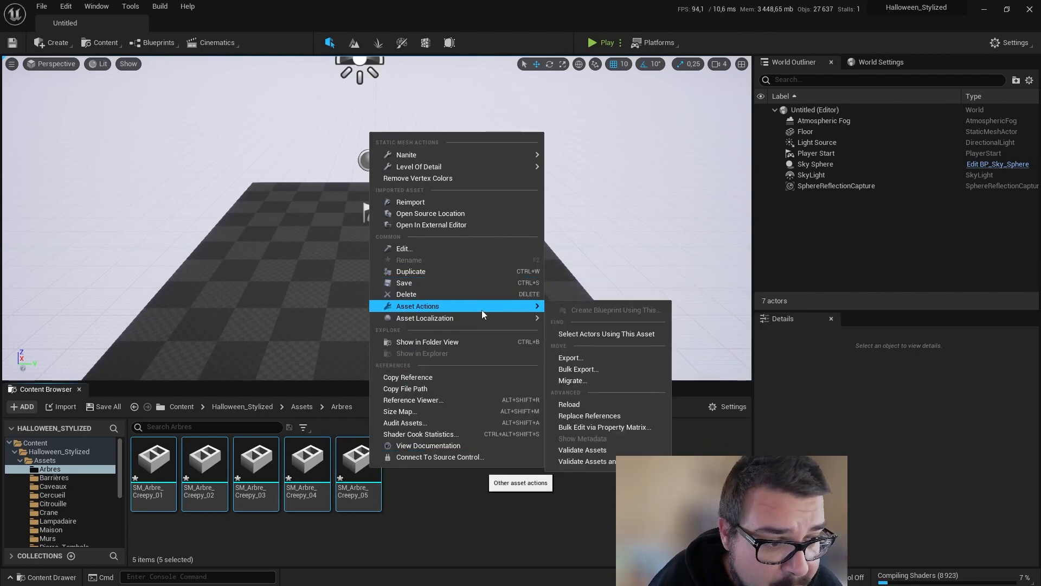
click(595, 360)
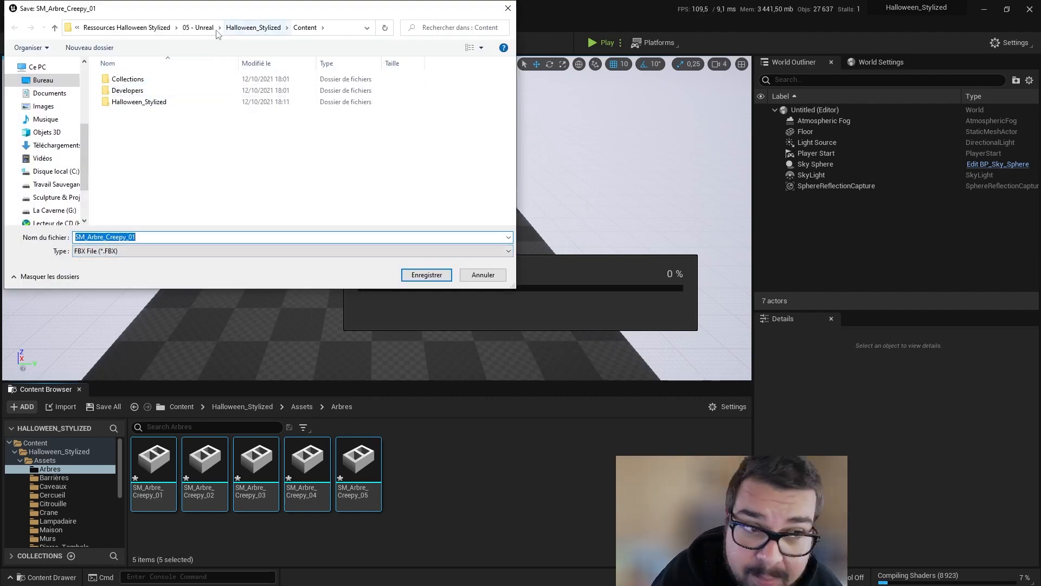
- Set the FBX export location to Ressources Halloween Stylized > 01 - Blend > Export > Fooliage
click(161, 28)
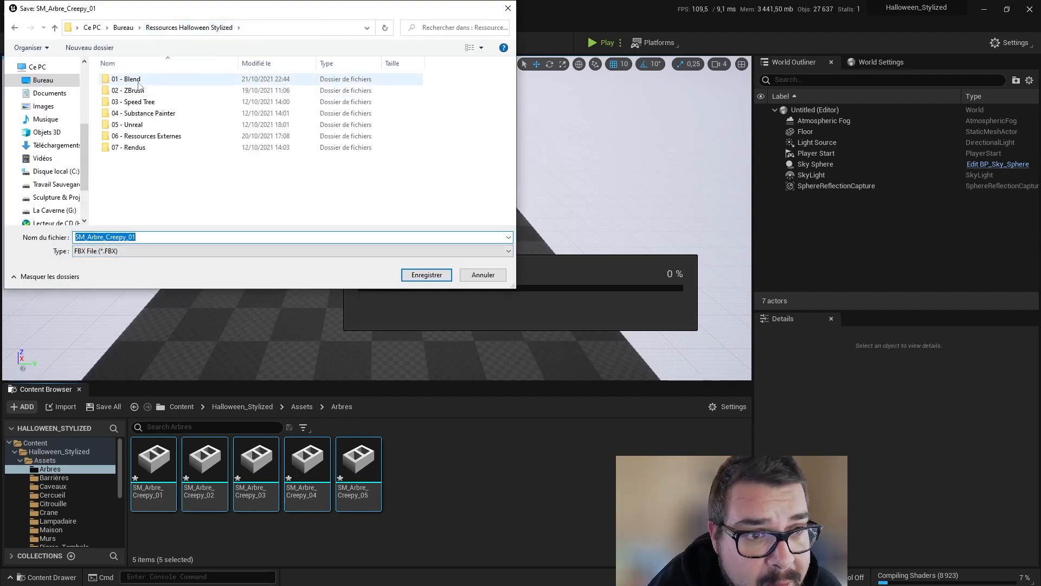
double_click(127, 79)
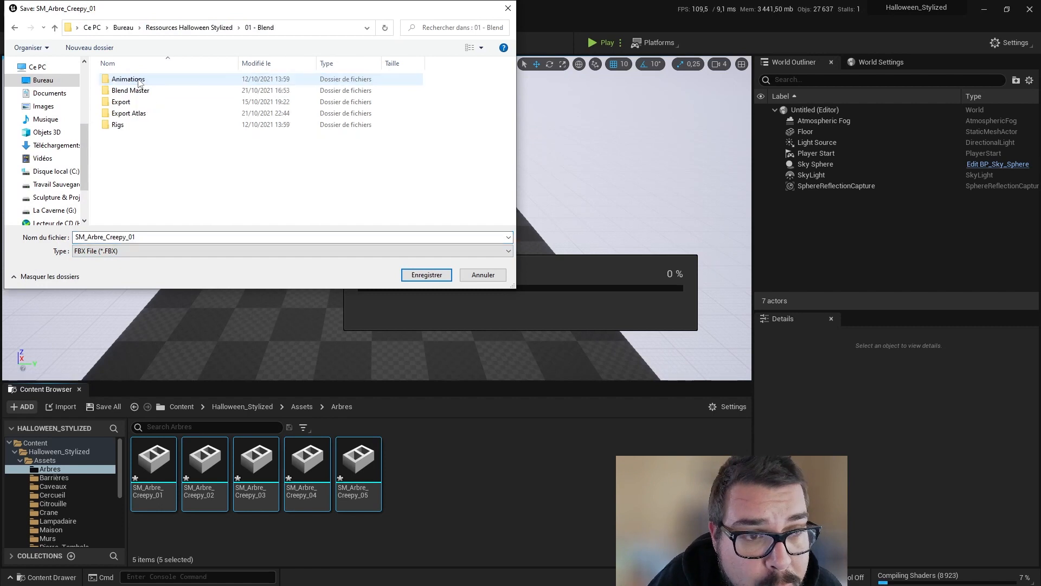
double_click(116, 102)
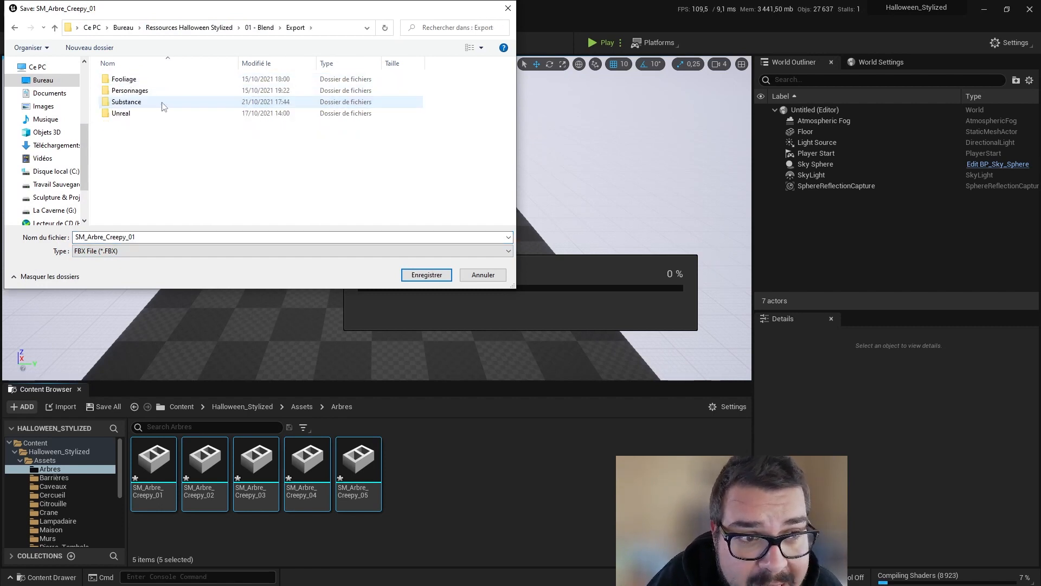
double_click(125, 79)
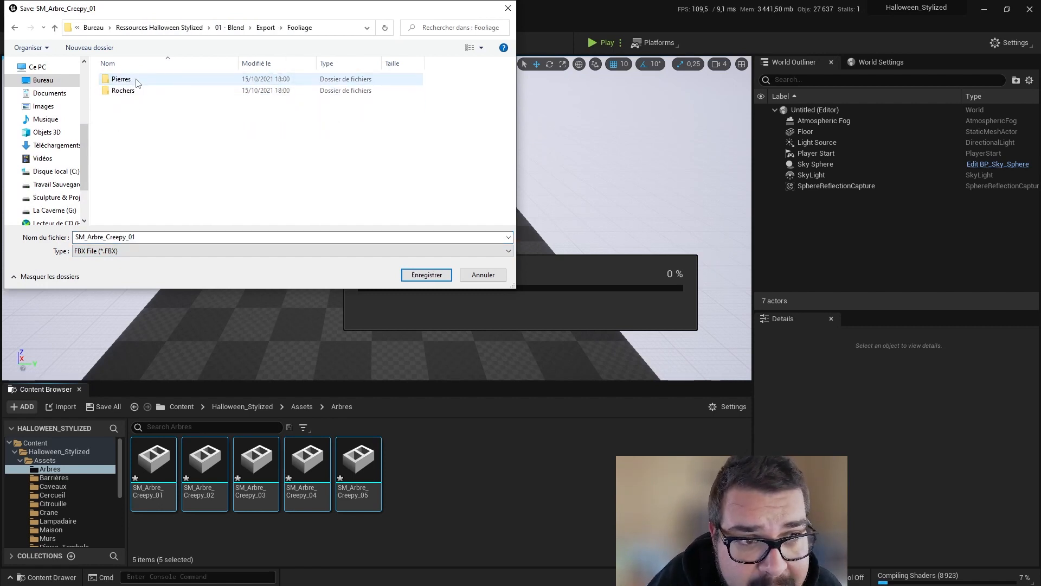
- Create three new folders named Arbres, Racines and Sapins inside the Fooliage export folder
click(97, 49)
text(Arbres)
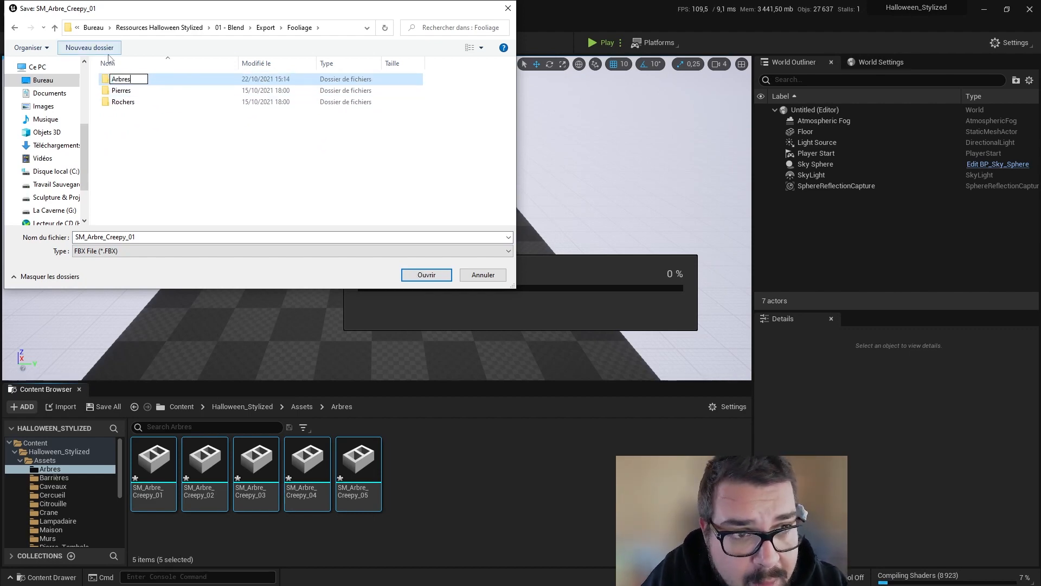
key(Return)
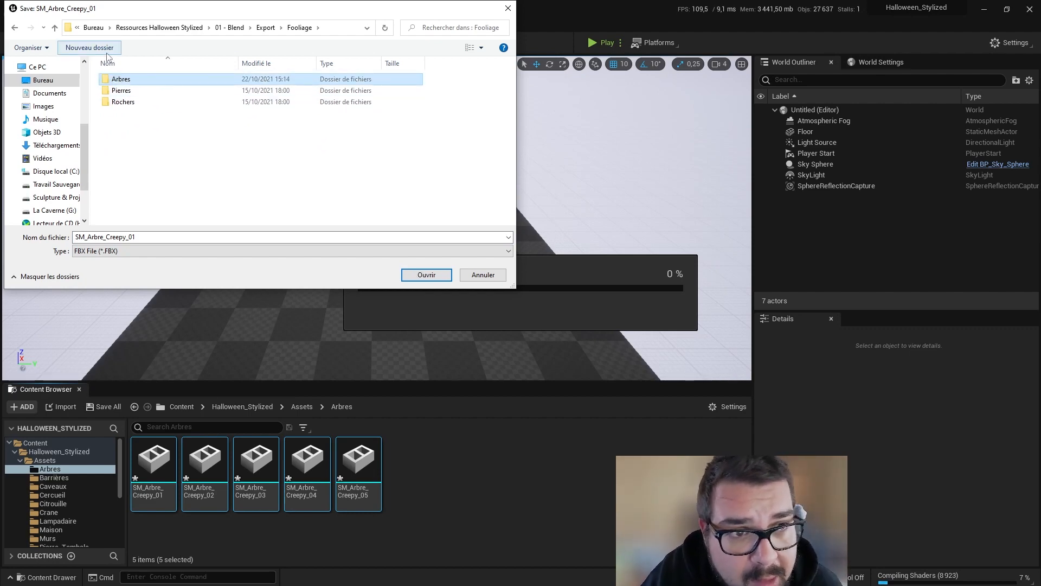
click(107, 53)
text(Racines)
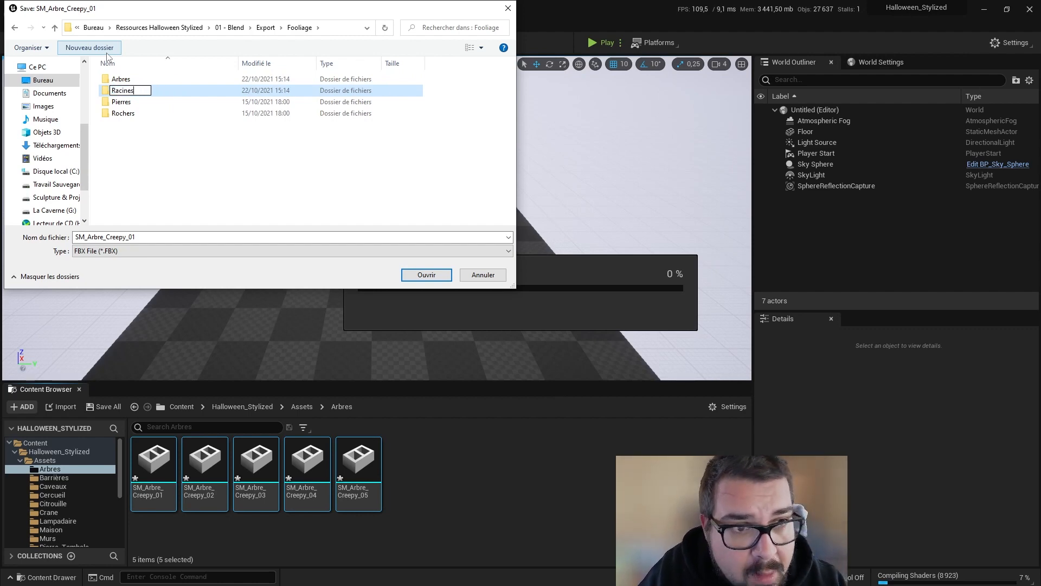
key(Return)
click(107, 54)
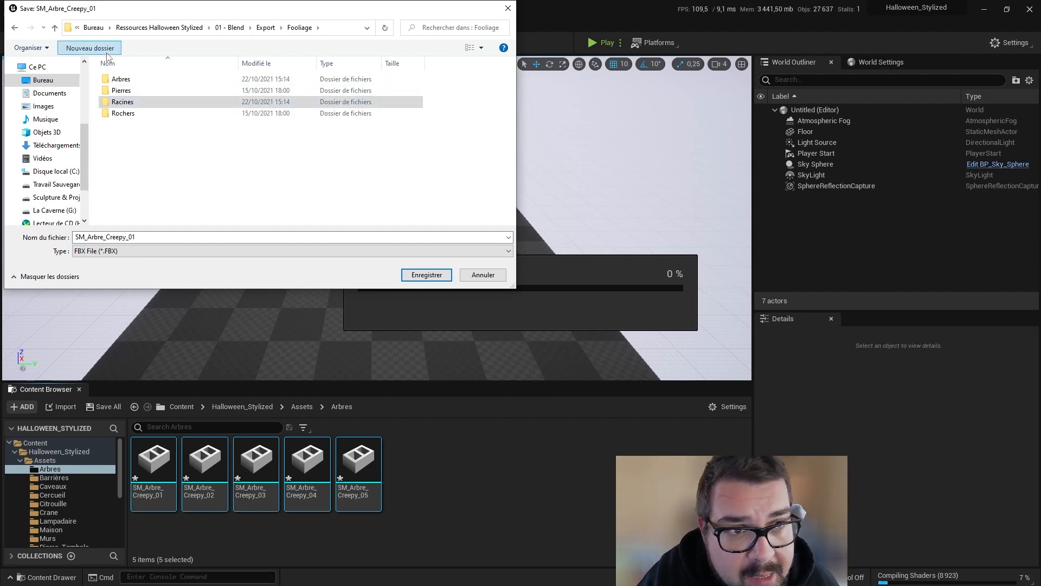
text(S)
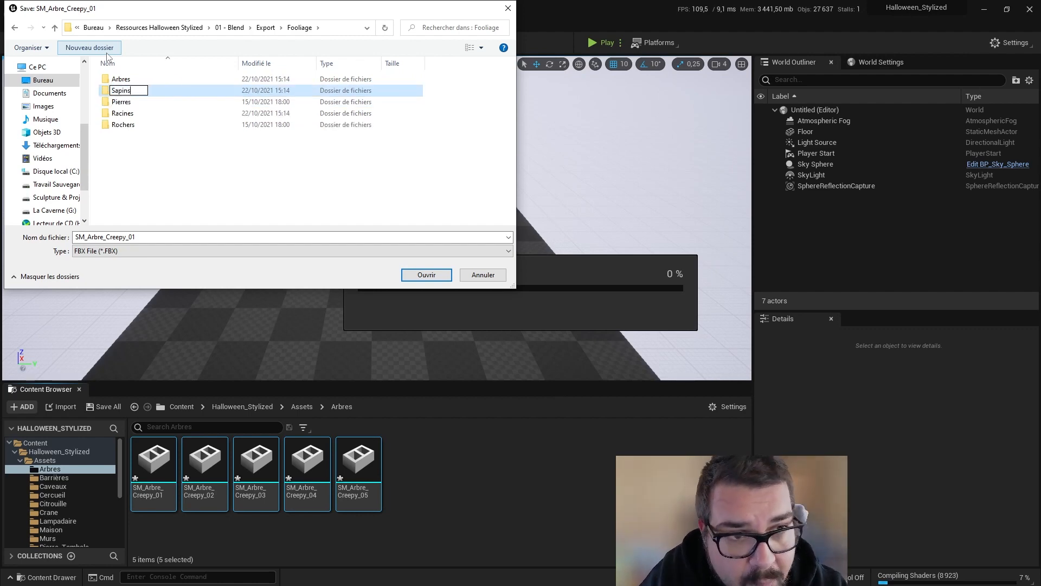
text(apins)
key(Return)
- Save SM_Arbre_Creepy_01 into the new Arbres folder and set the FBX export compatibility to FBX 2020
double_click(157, 80)
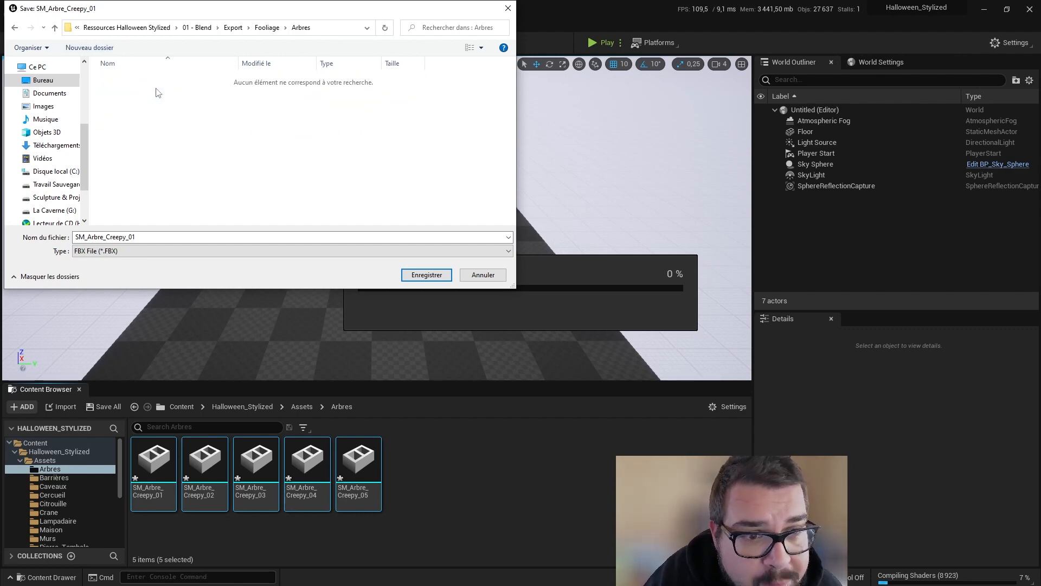
click(428, 278)
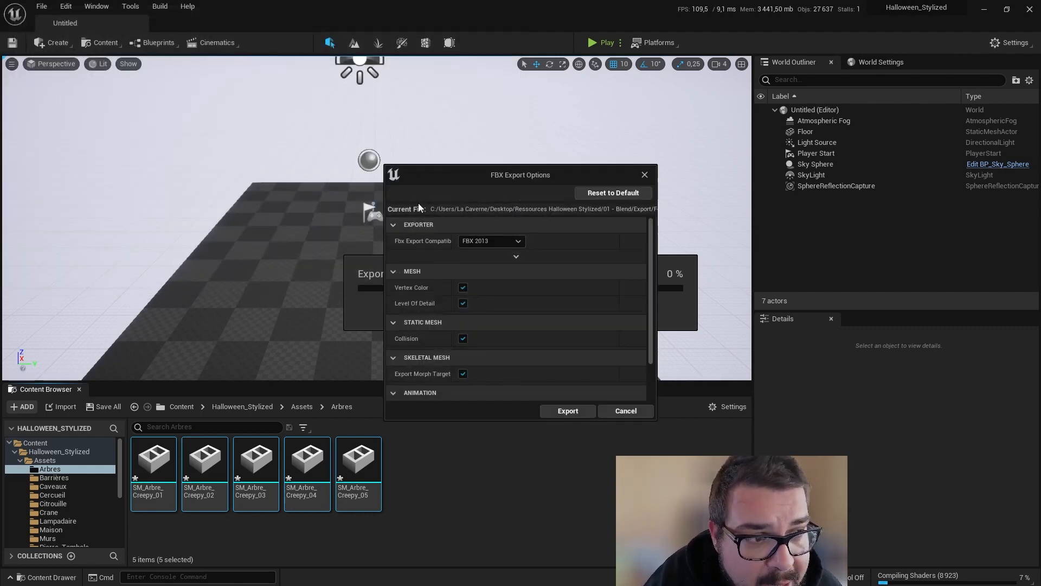
click(509, 241)
click(487, 324)
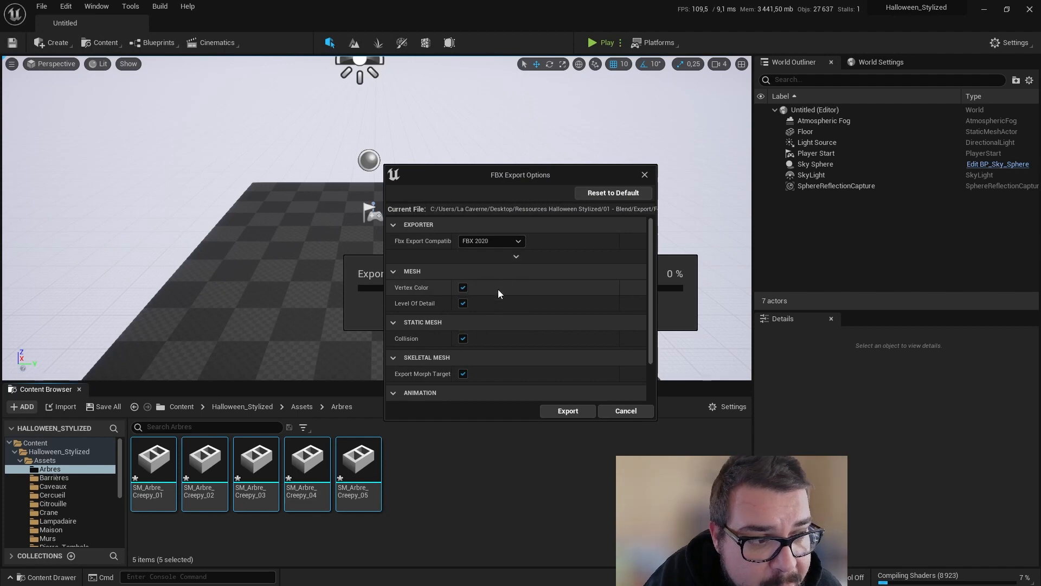
- Turn off Vertex Color, Level Of Detail, Collision and Export Morph Target, and export the first creepy tree
click(516, 257)
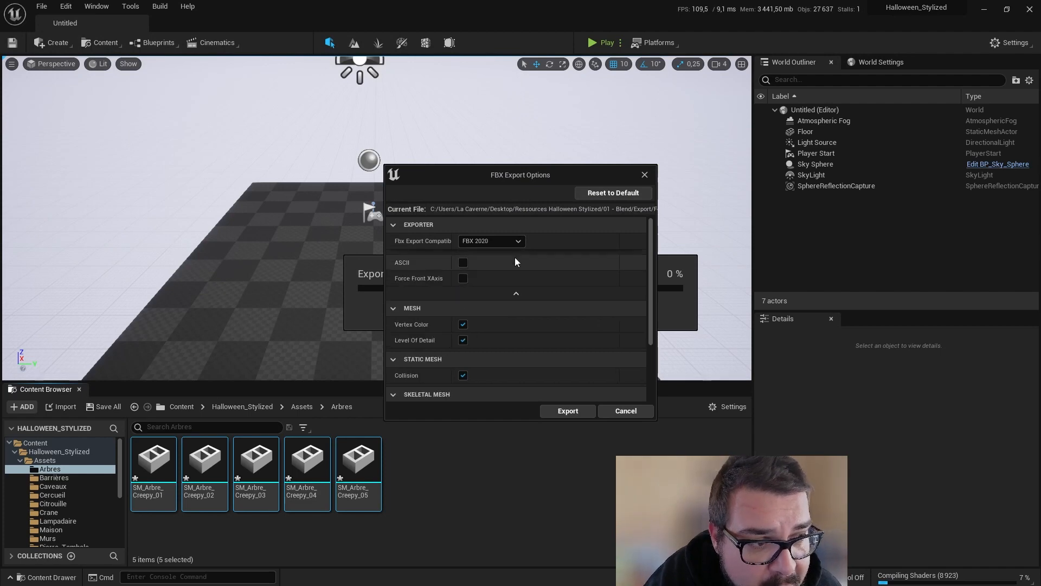
click(463, 324)
click(463, 340)
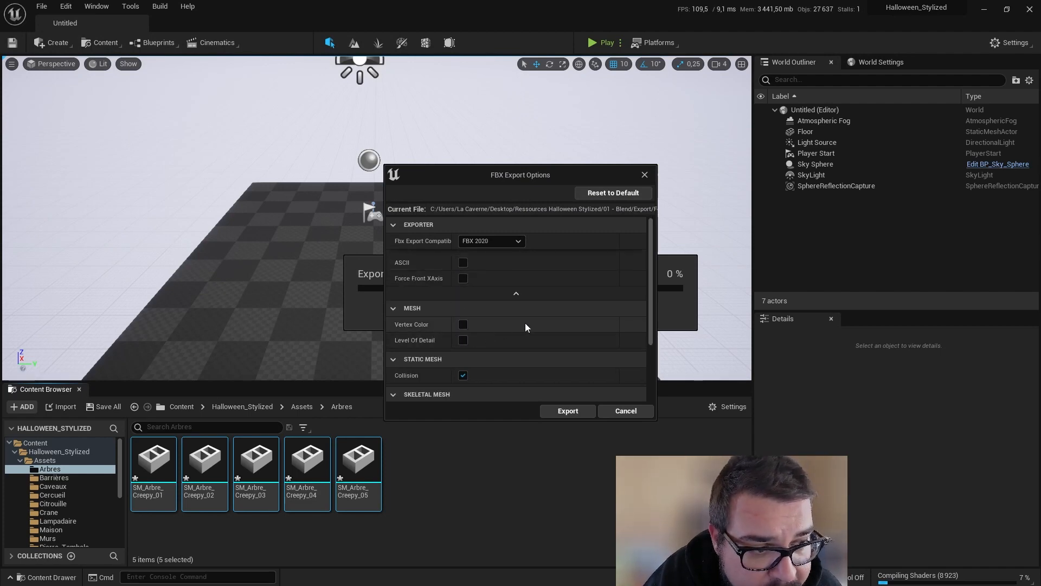
scroll(525, 325, down, 1)
click(463, 341)
scroll(477, 356, down, 1)
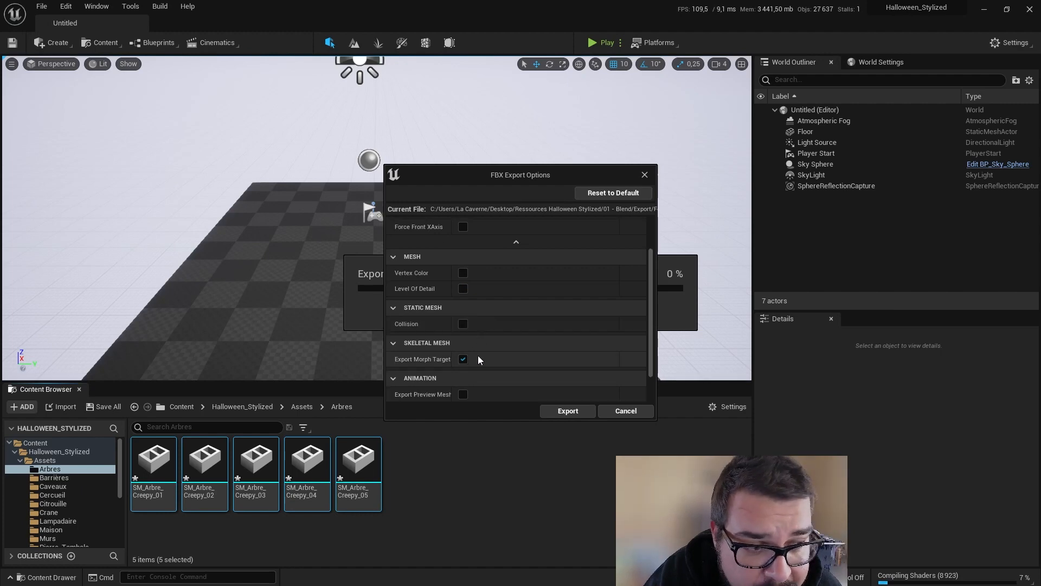
click(463, 359)
scroll(517, 328, down, 2)
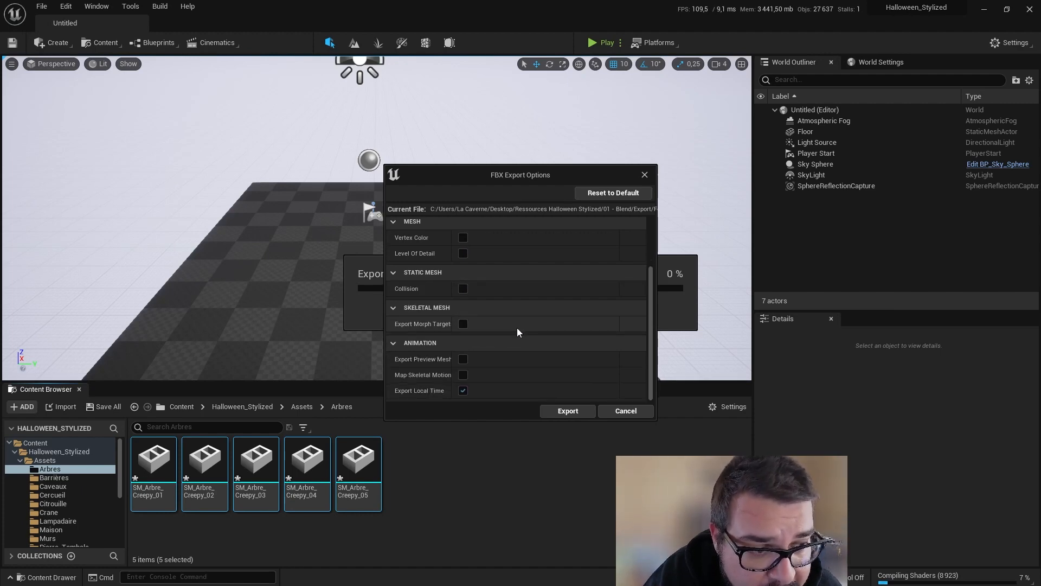
scroll(469, 380, up, 5)
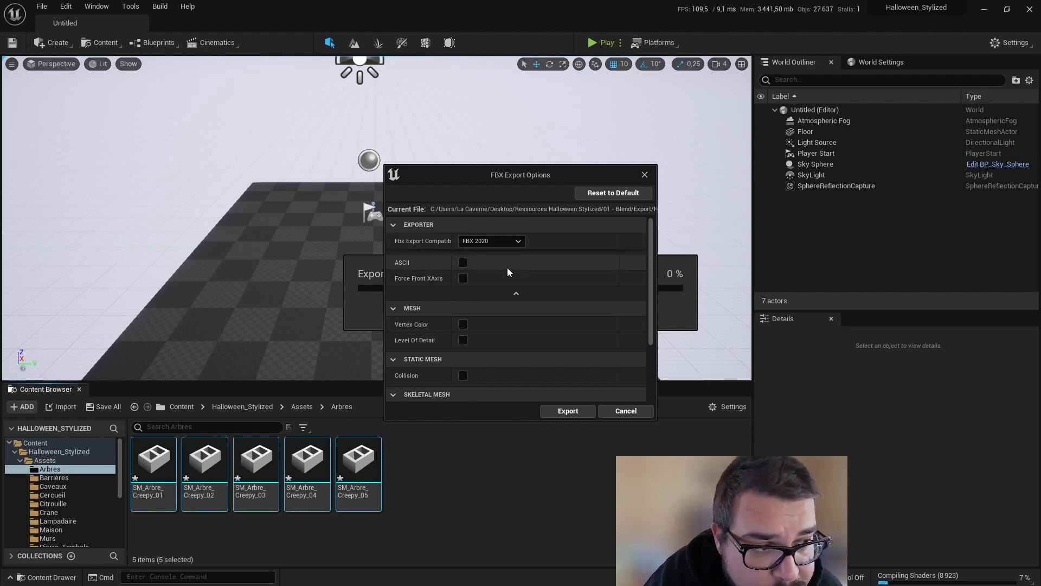
click(566, 411)
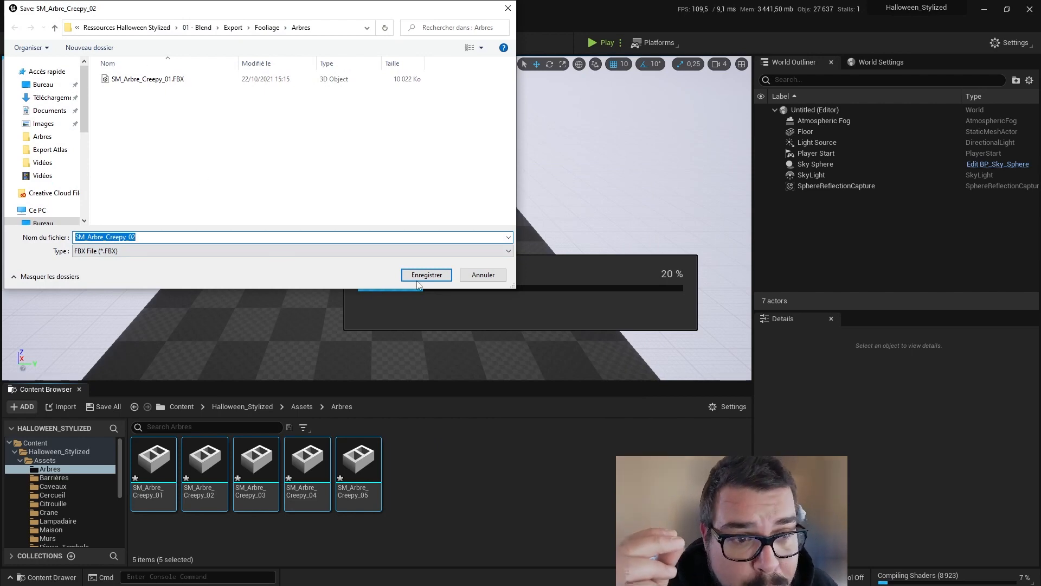
- Export SM_Arbre_Creepy_02 through SM_Arbre_Creepy_05 as FBX files into the same Arbres folder with the same export options
click(426, 275)
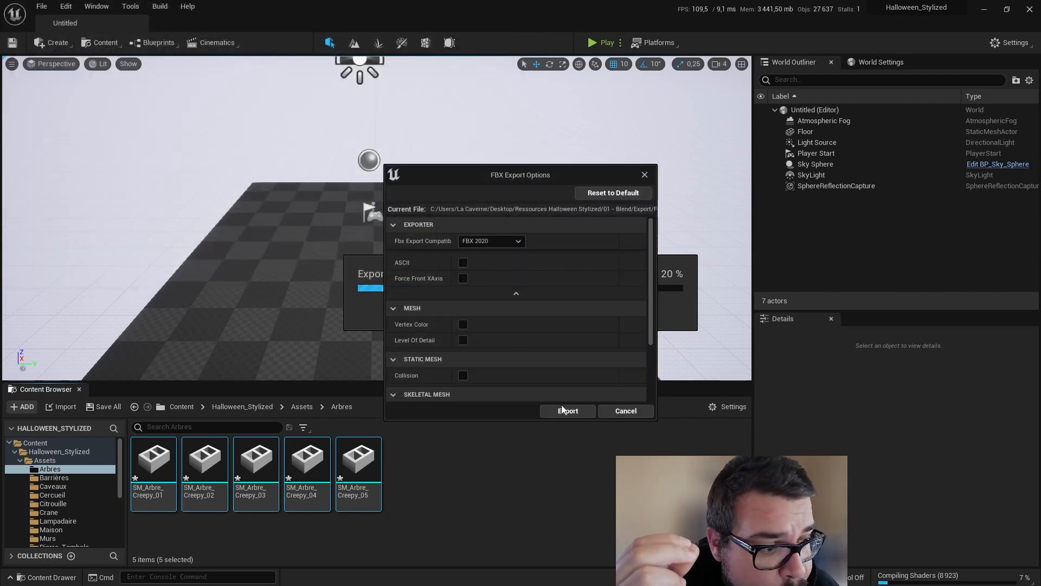
click(564, 410)
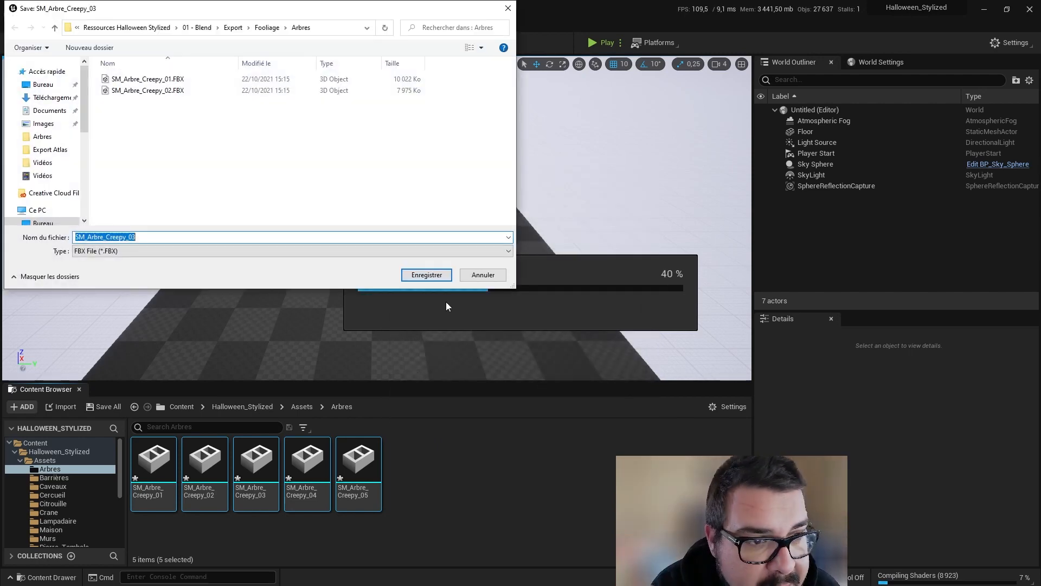
click(427, 274)
click(568, 411)
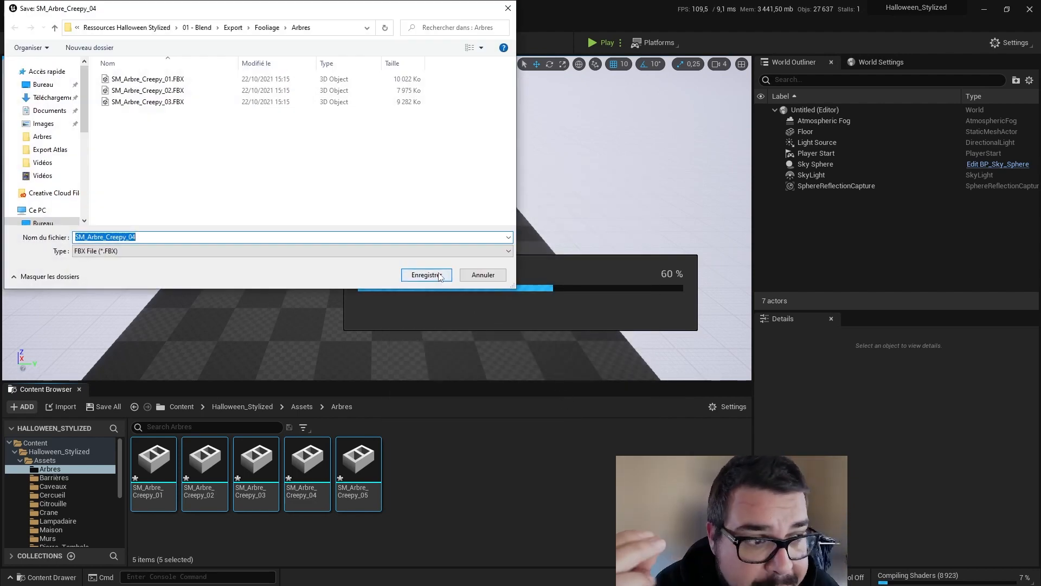
click(432, 274)
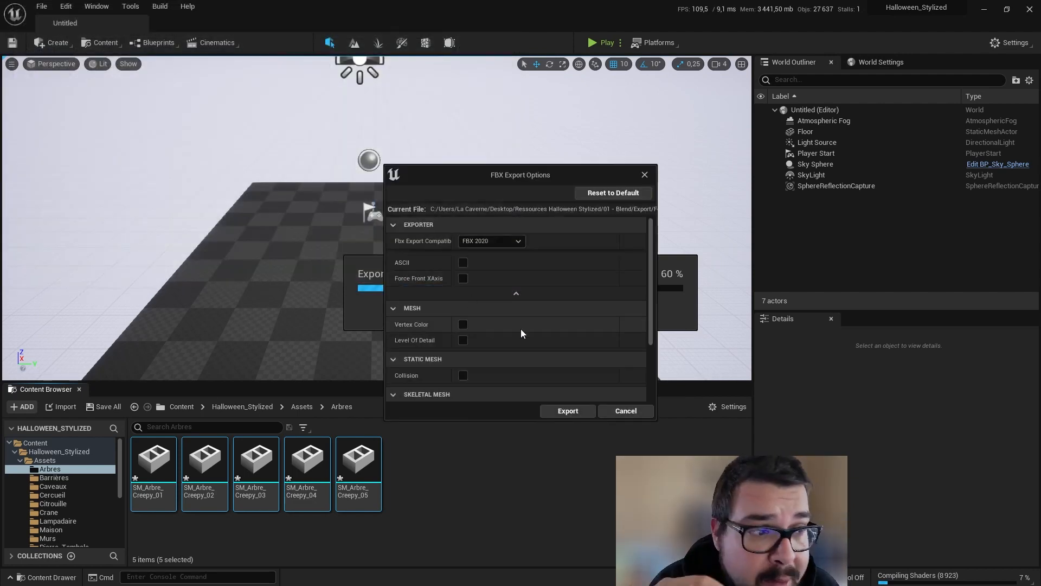
click(563, 407)
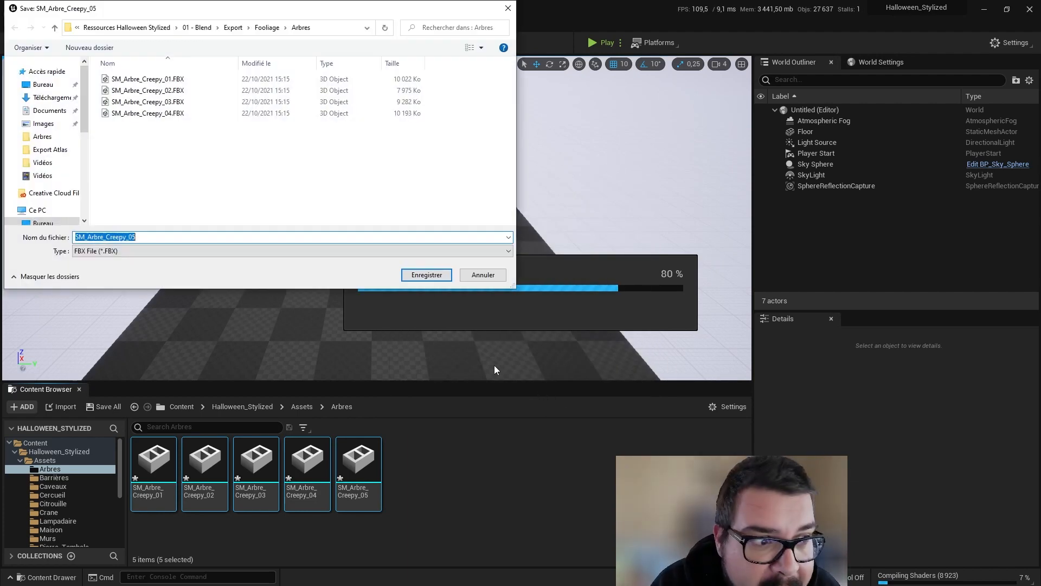
click(432, 278)
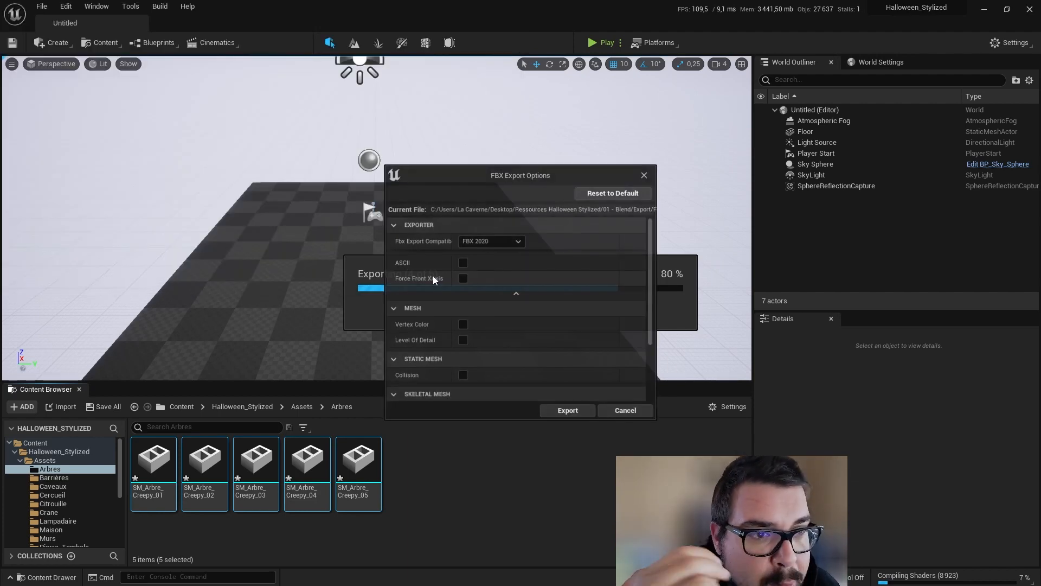
click(567, 410)
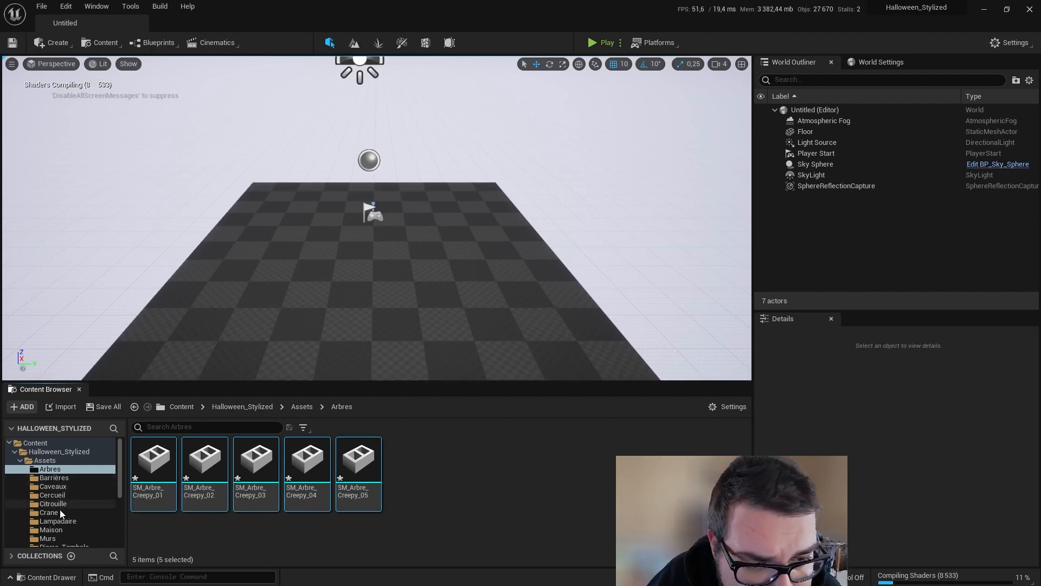
- Start an import into the Sapin asset folder and browse to 03 - Speed Tree > Export > Arbres
scroll(60, 521, down, 2)
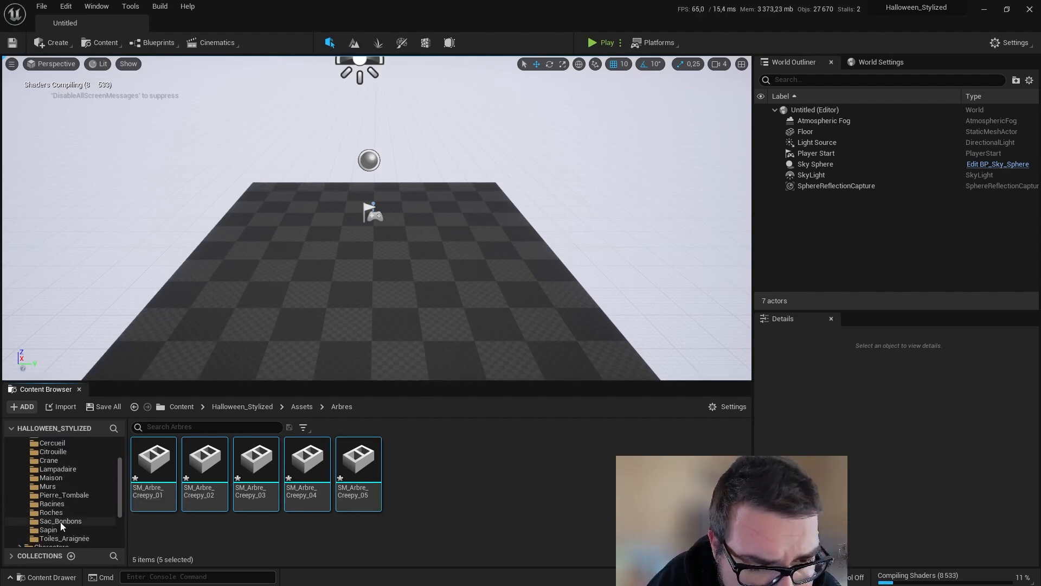
scroll(60, 522, up, 2)
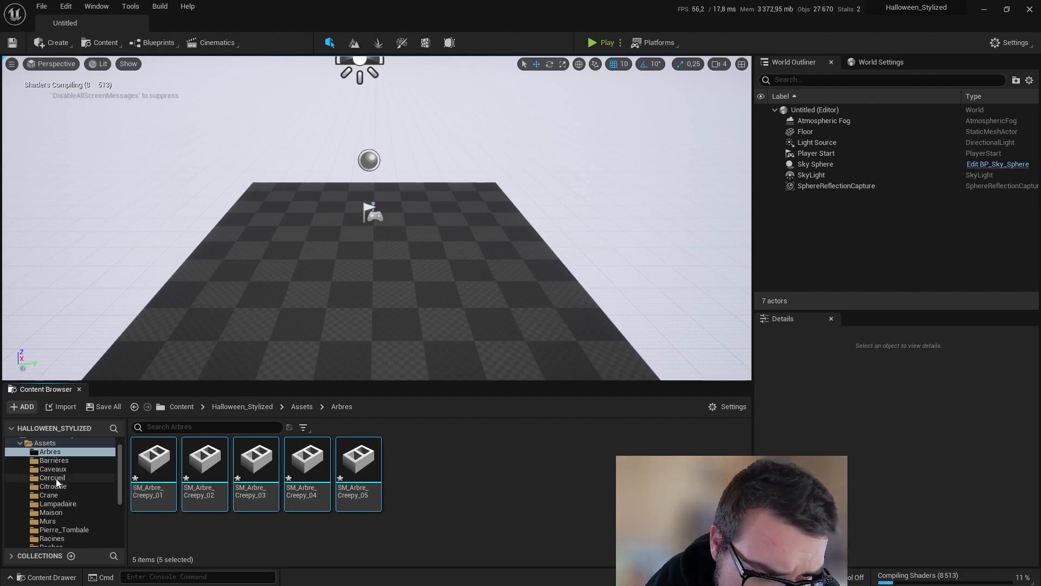
scroll(59, 487, down, 2)
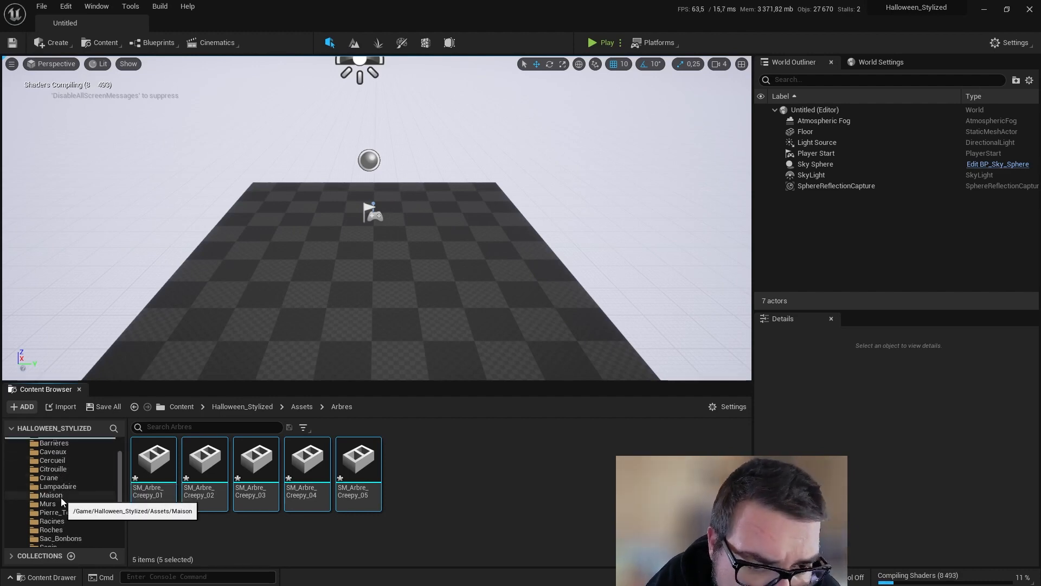
scroll(61, 516, down, 1)
click(65, 529)
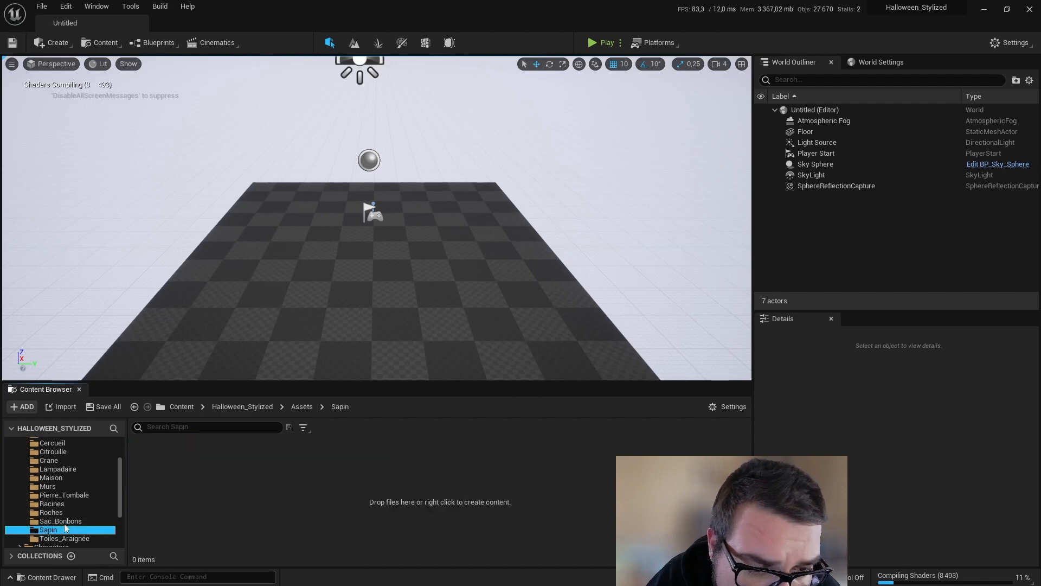
click(54, 407)
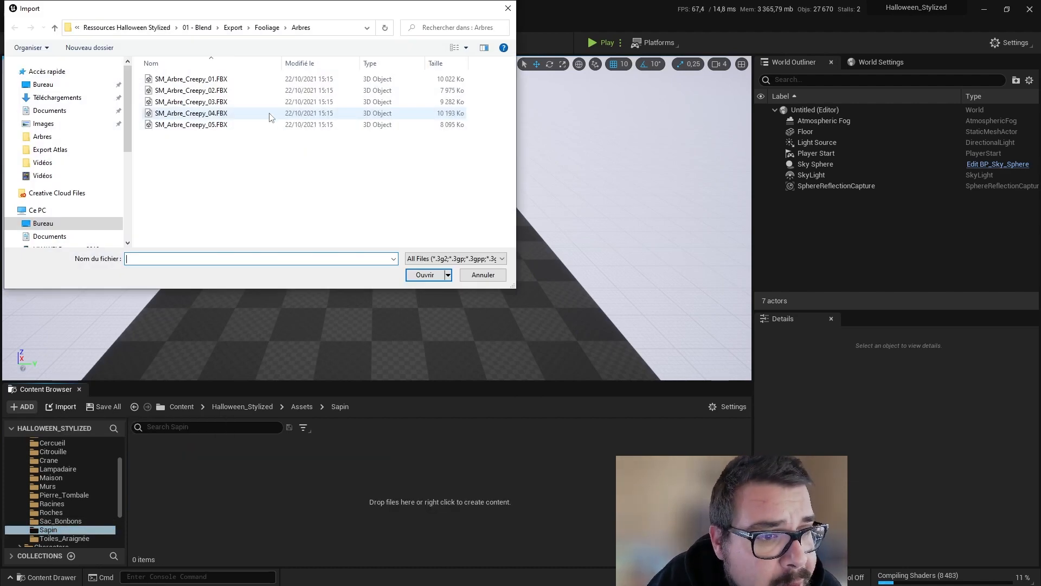
click(126, 28)
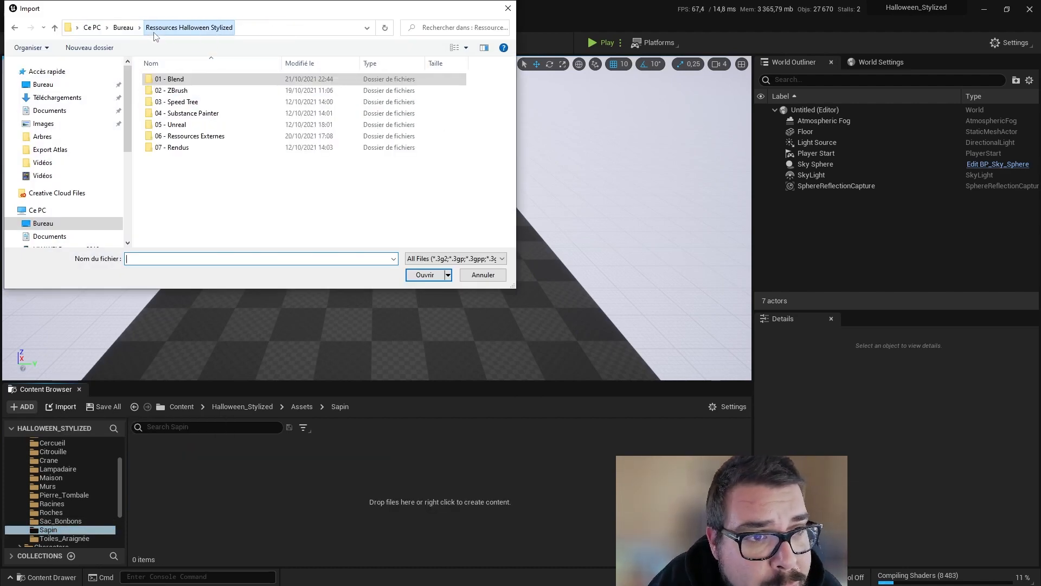
double_click(193, 103)
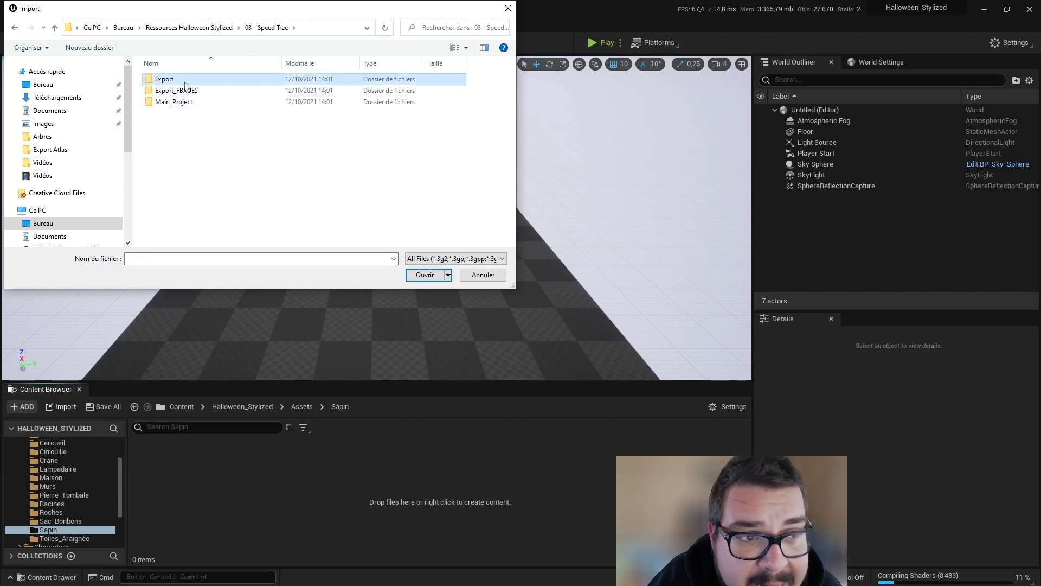
double_click(178, 79)
double_click(165, 79)
- Import SM_Sapin_01.st through SM_Sapin_03.st with the LOD Setup kept at Individual Actors
click(191, 136)
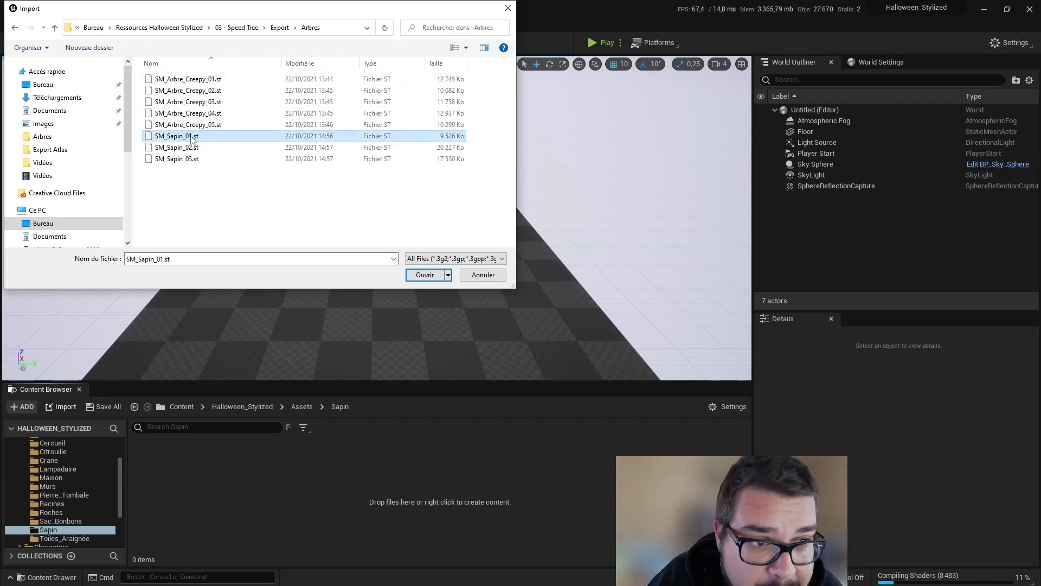
shift+click(196, 159)
click(428, 274)
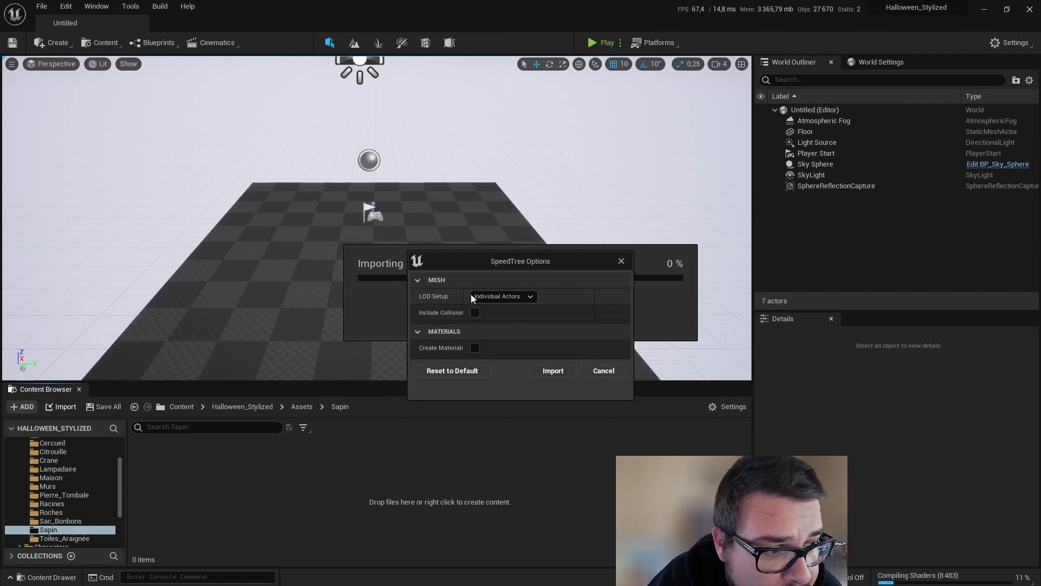
click(560, 369)
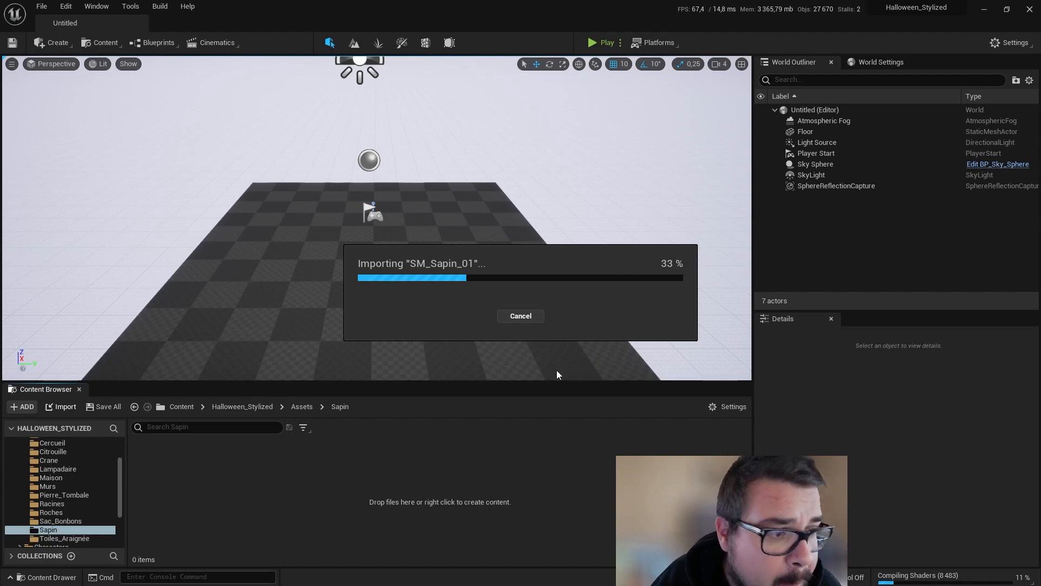
click(557, 373)
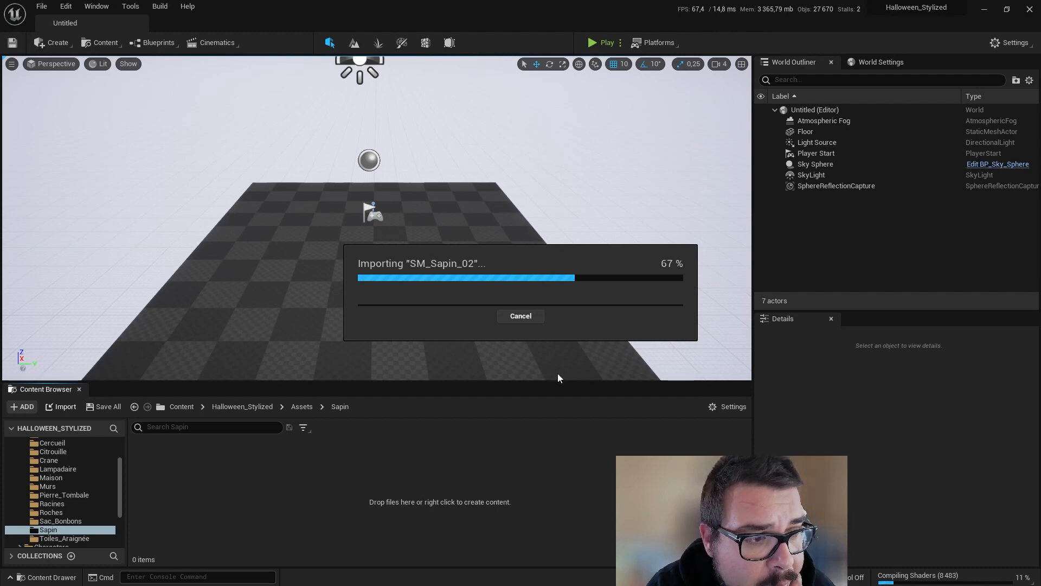
click(557, 373)
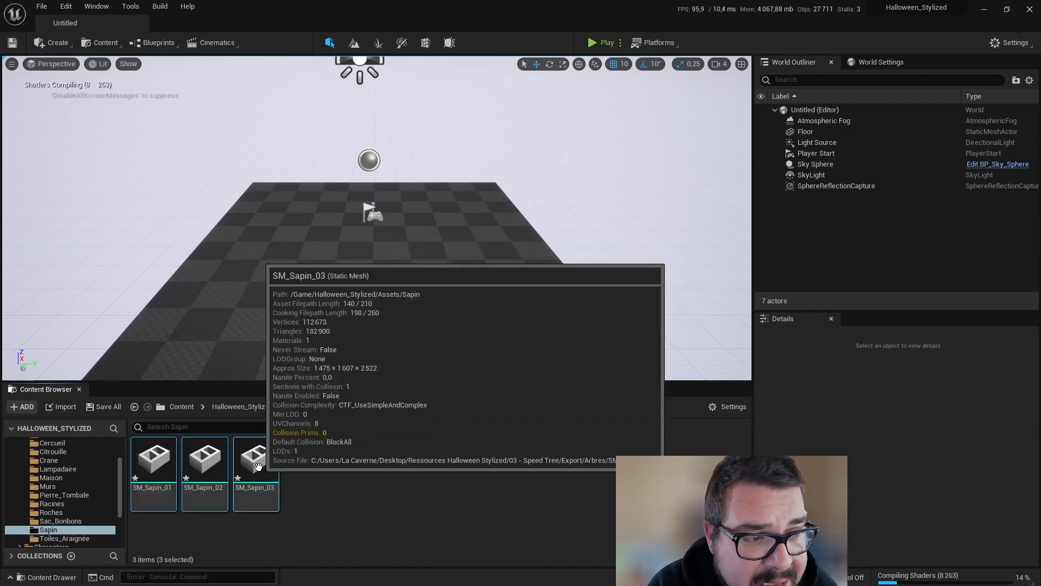
- Start exporting the three selected Sapin meshes and browse to 01 - Blend > Export > Fooliage > Sapins
right_click(249, 464)
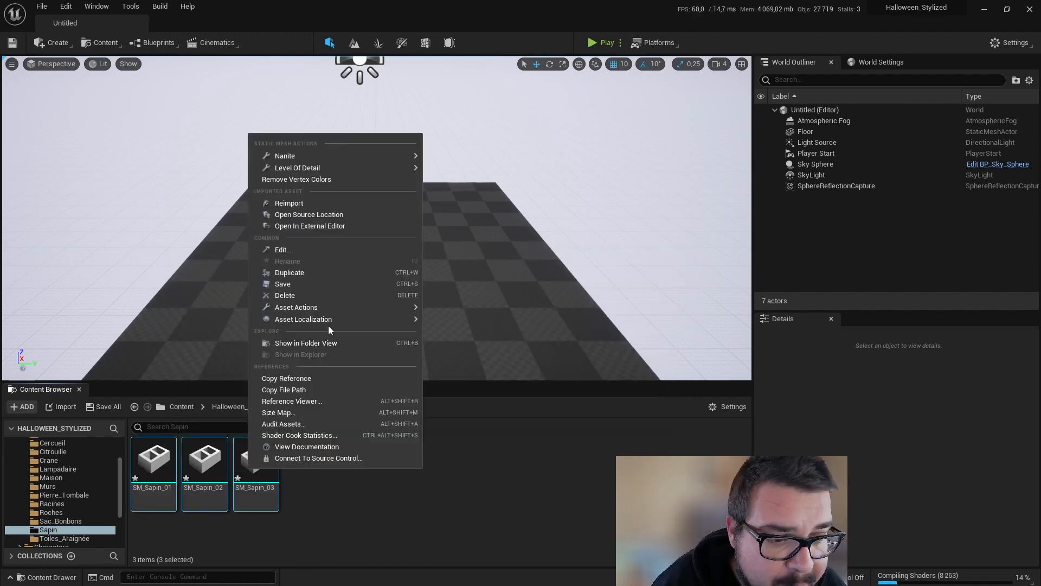
mouse_move(386, 306)
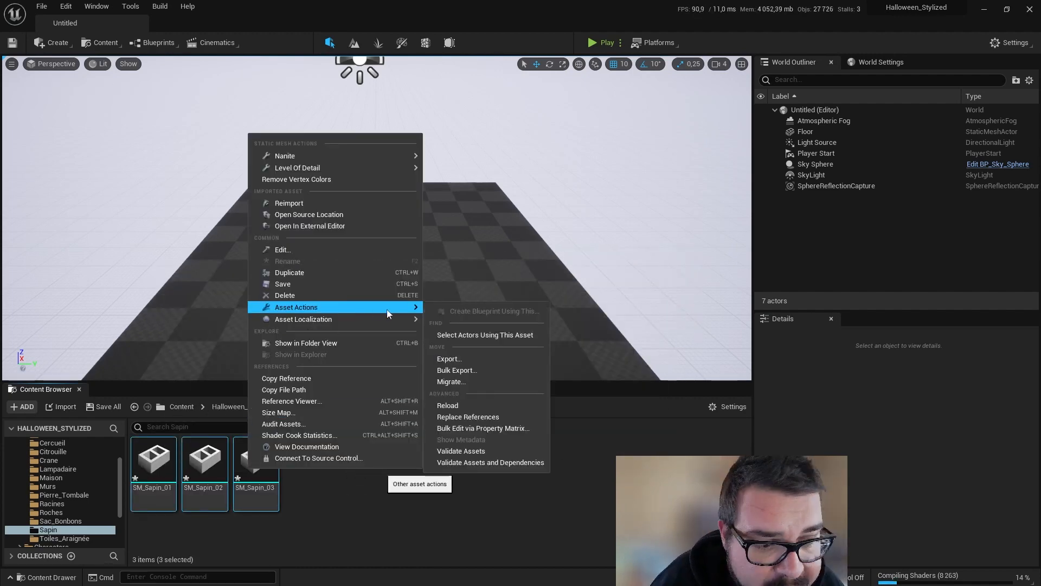
click(499, 360)
click(163, 27)
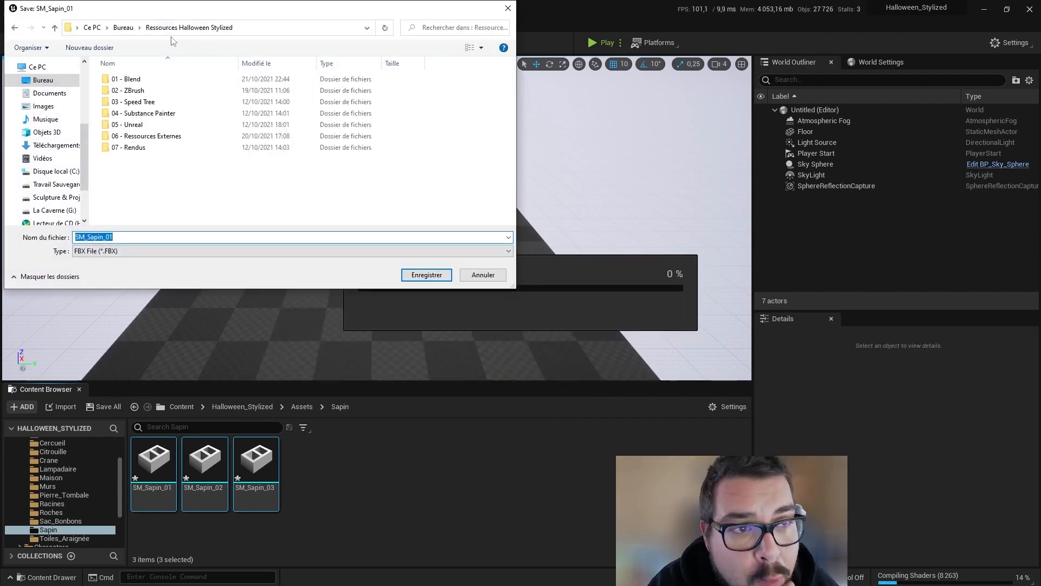
double_click(120, 79)
double_click(122, 102)
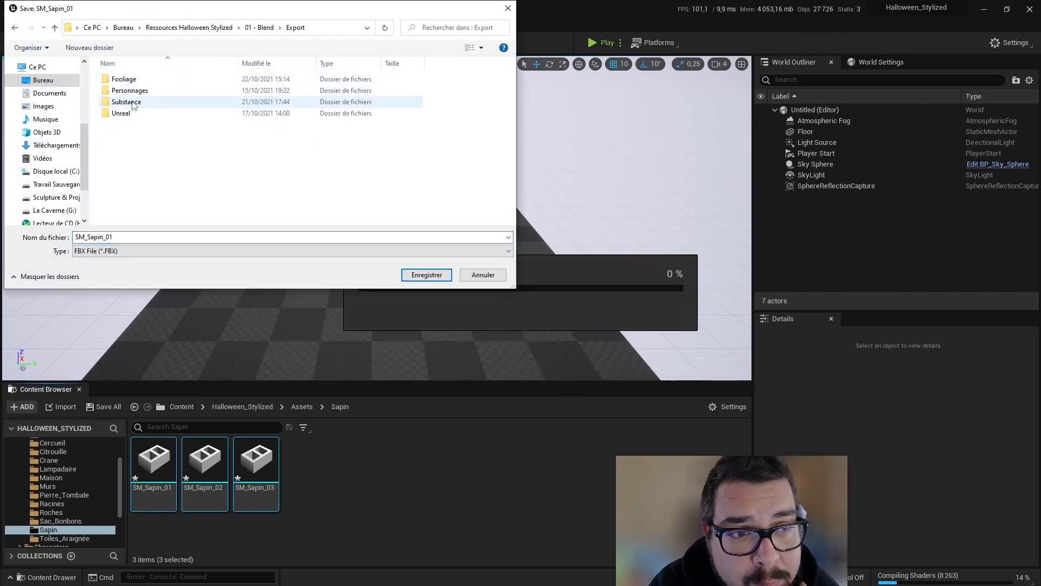
click(145, 82)
double_click(144, 81)
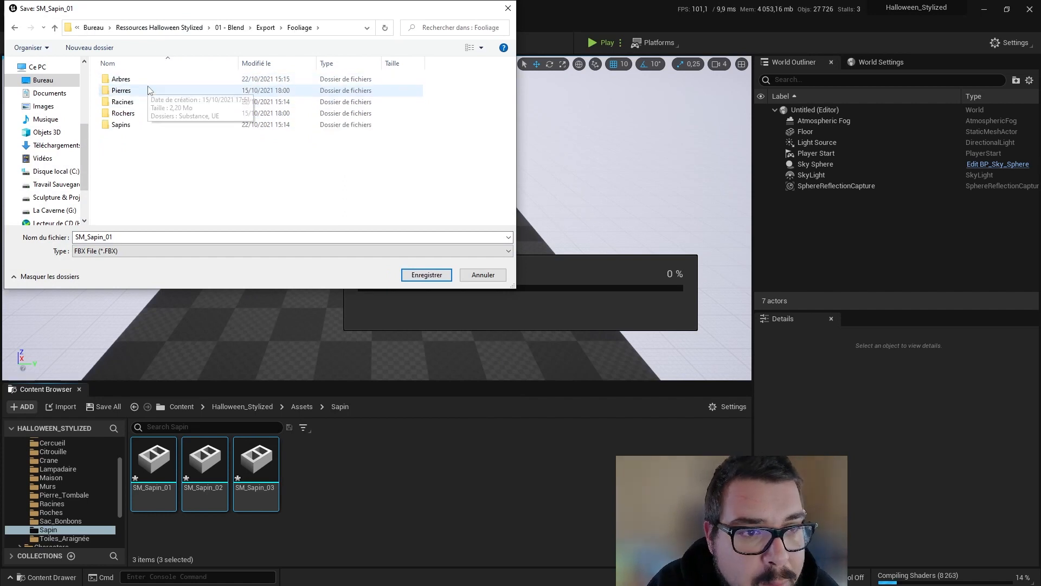
double_click(133, 125)
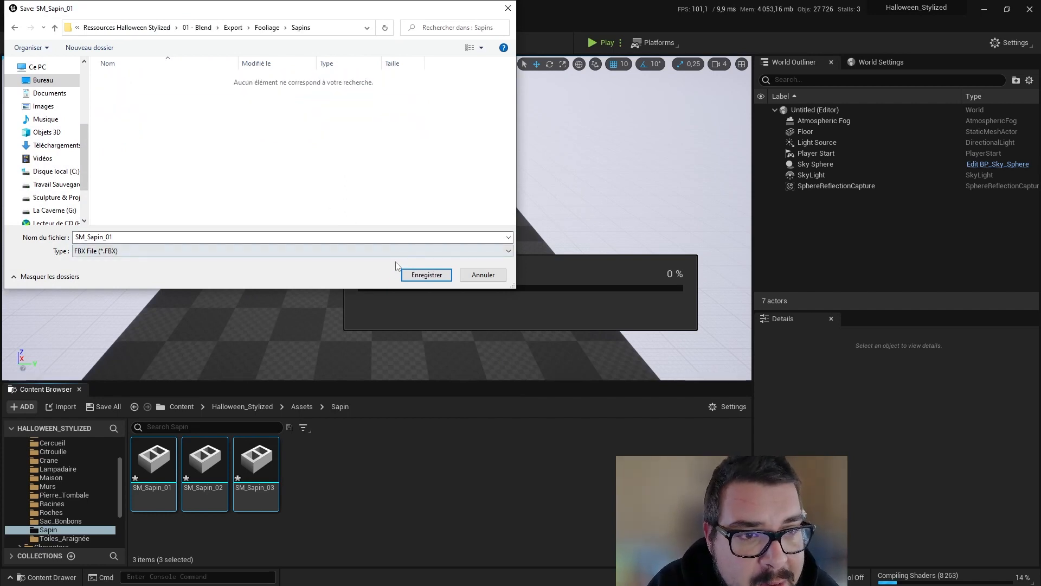
- Export SM_Sapin_01 through SM_Sapin_03 as FBX files into the Sapins folder, keeping the FBX 2020 export options
click(426, 275)
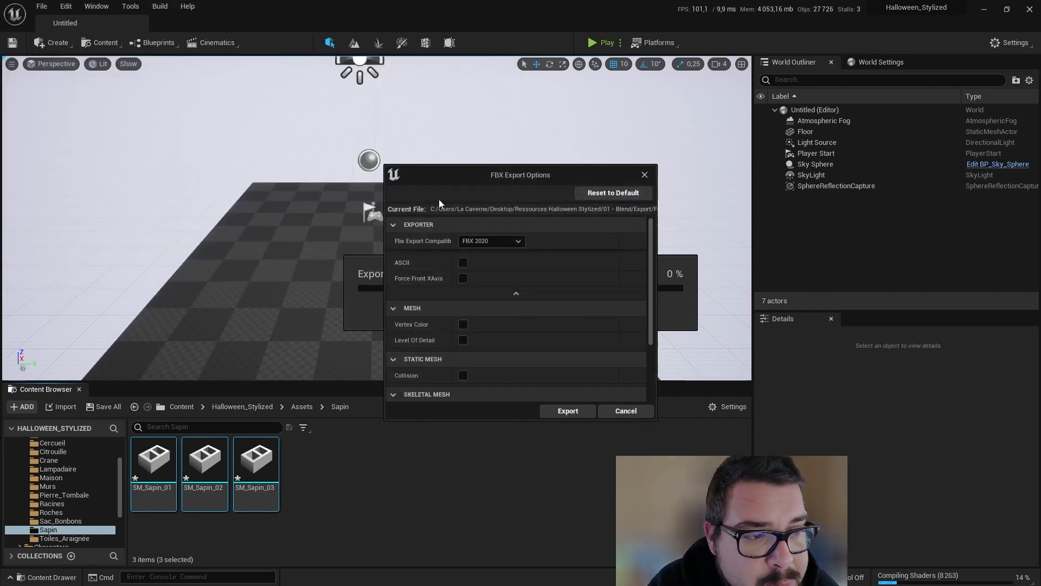
click(573, 411)
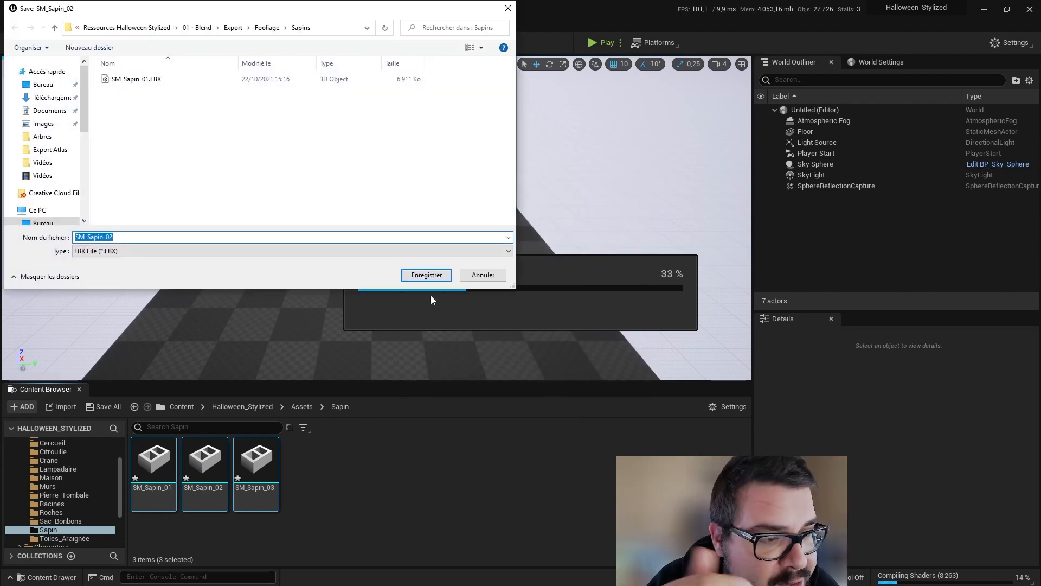
click(426, 274)
click(560, 407)
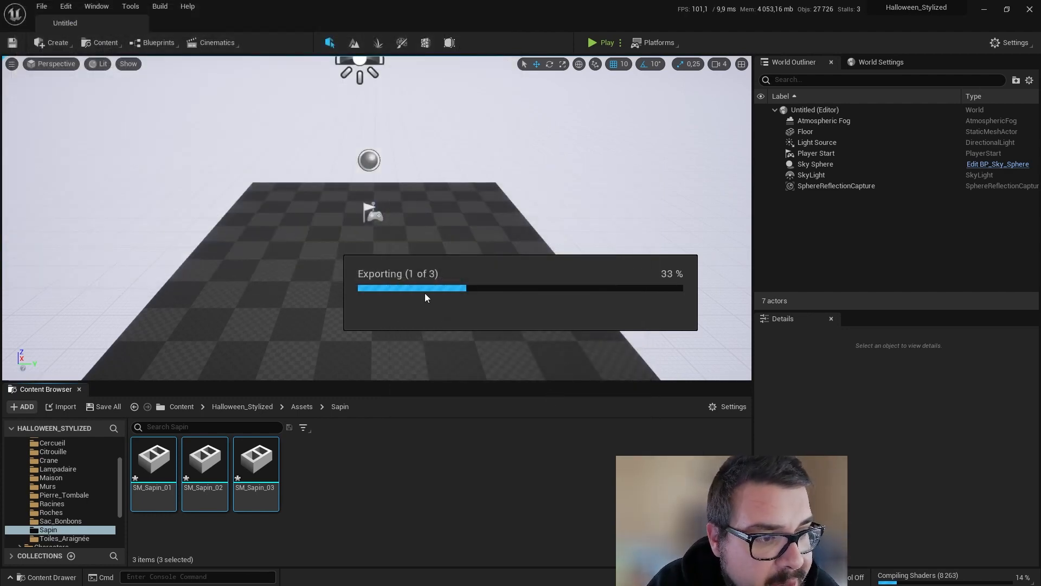
click(433, 275)
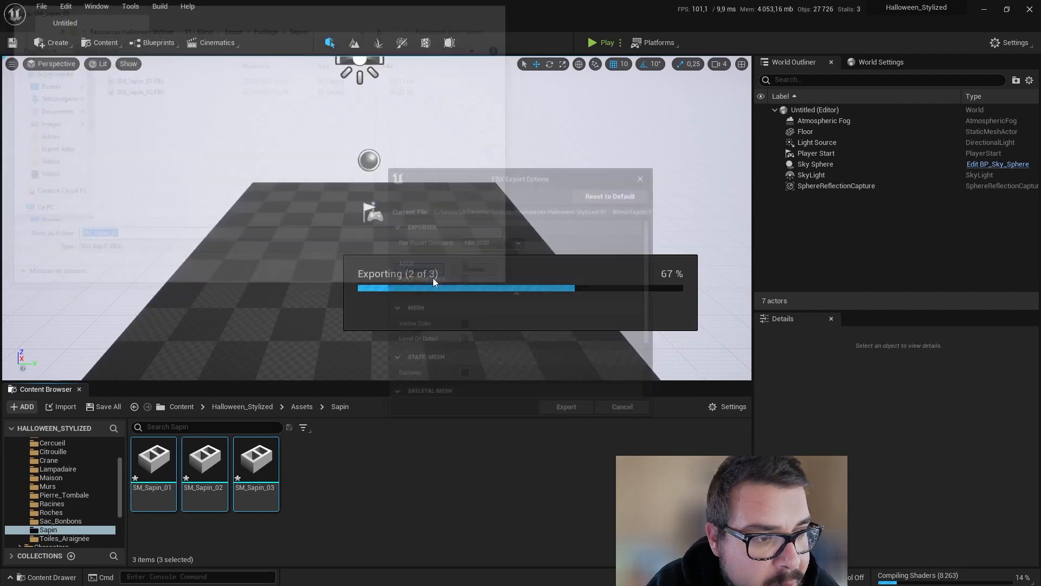
click(565, 410)
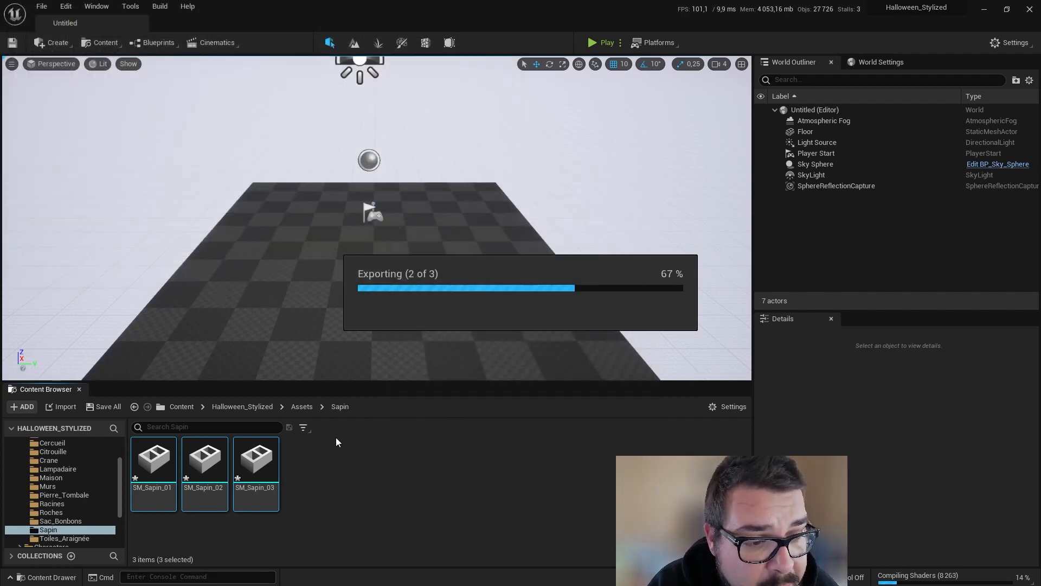
- Start an import into the Racines asset folder and browse to 03 - Speed Tree > Export > Racine
click(299, 406)
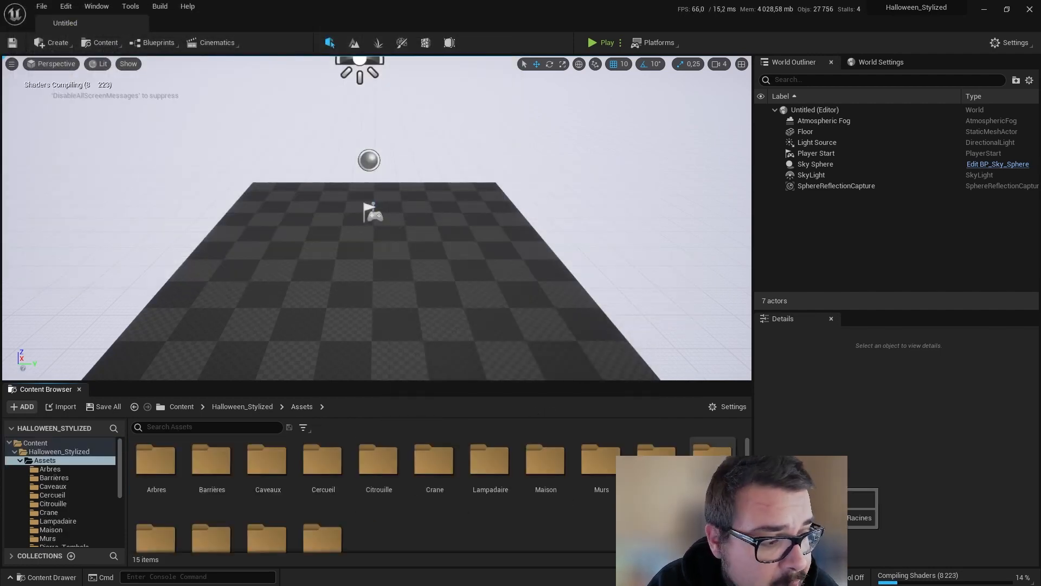
double_click(712, 466)
click(63, 406)
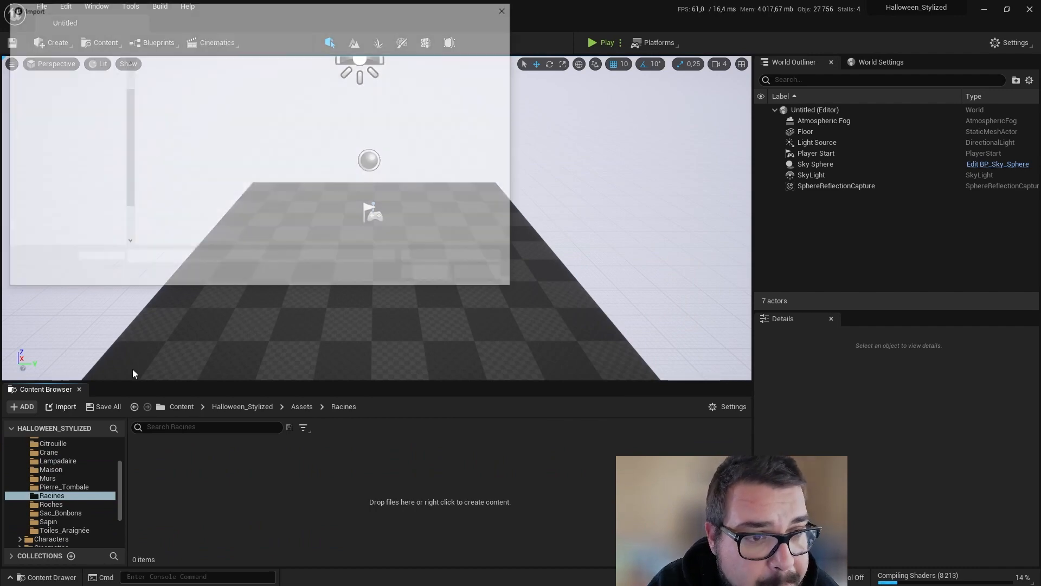
click(158, 28)
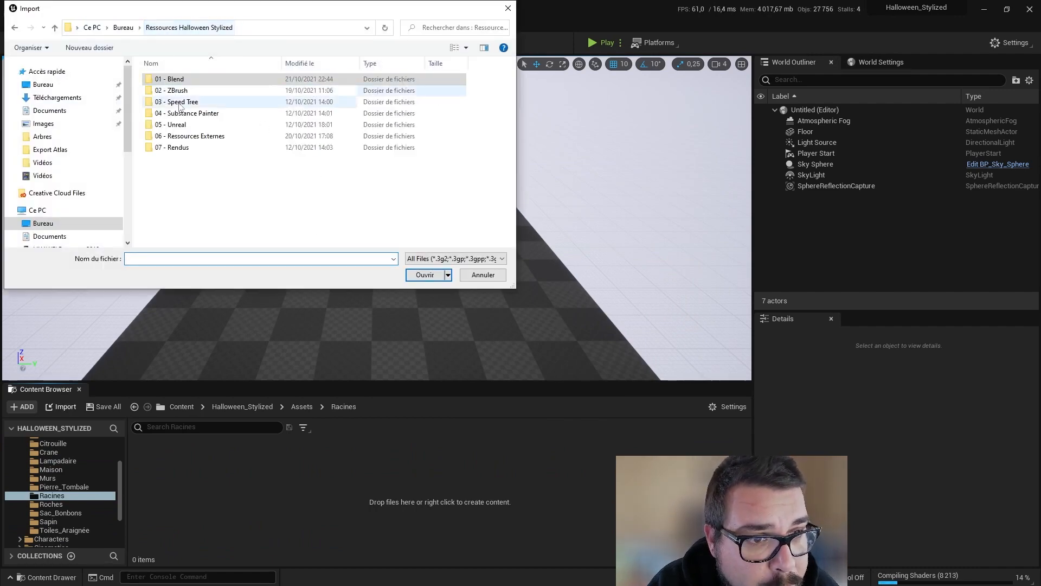
double_click(190, 111)
double_click(165, 80)
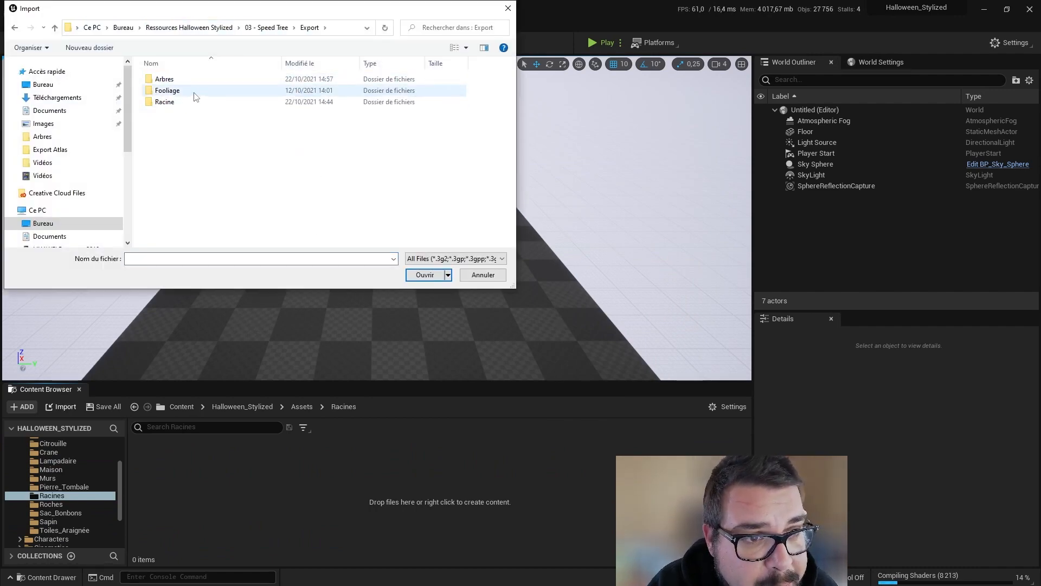
double_click(179, 101)
- Import SM_Racine_01.st through SM_Racine_05.st with the LOD Setup kept at Individual Actors and Create Materials off
drag(262, 180, 198, 70)
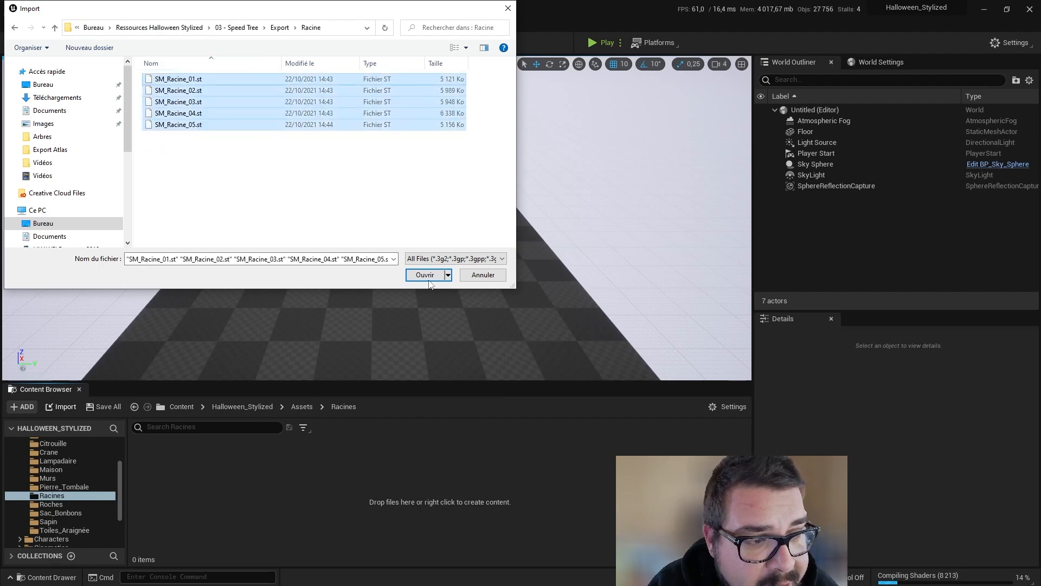
click(428, 278)
click(557, 372)
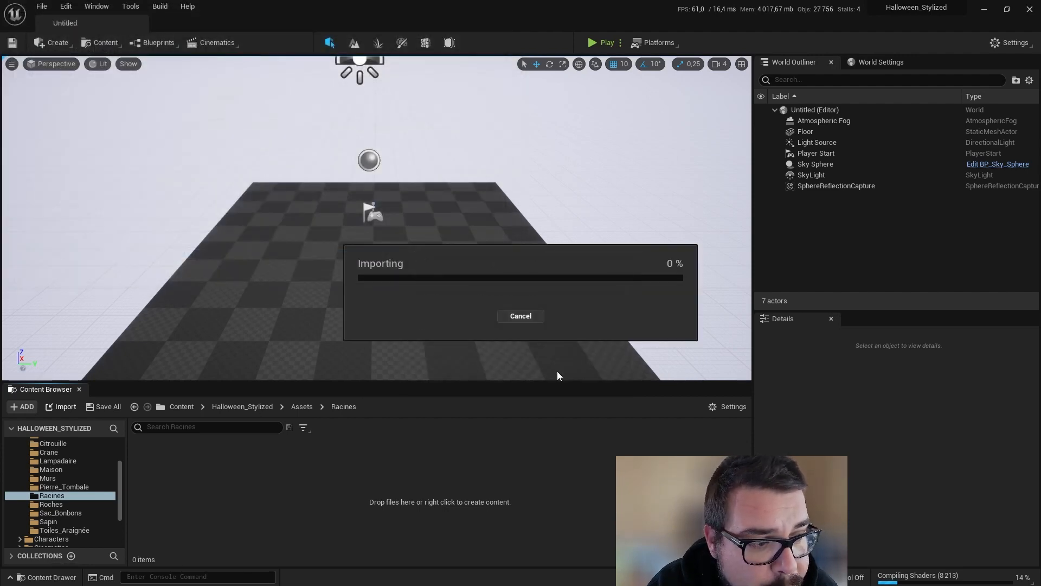
click(557, 371)
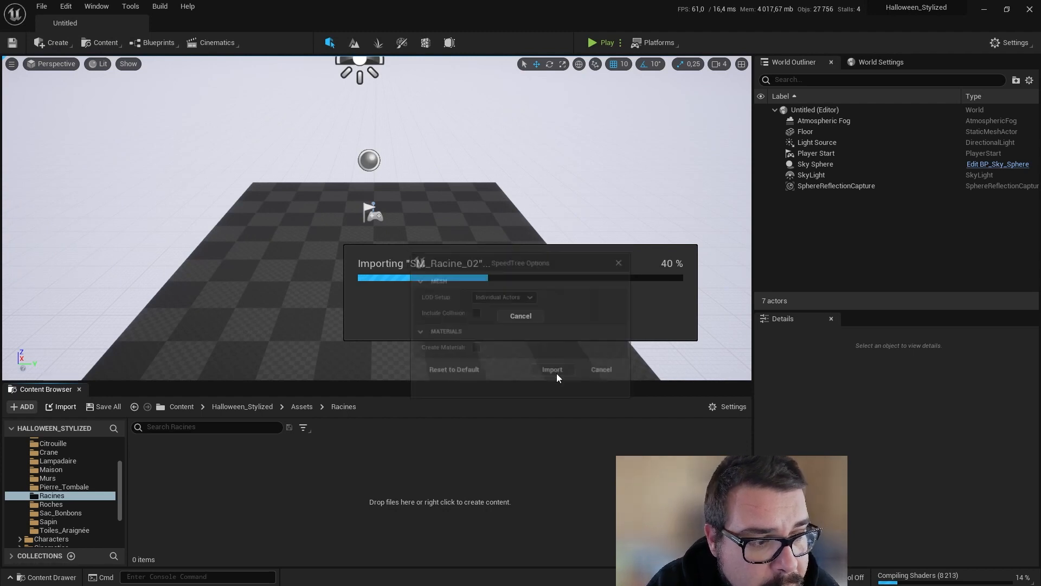
click(556, 373)
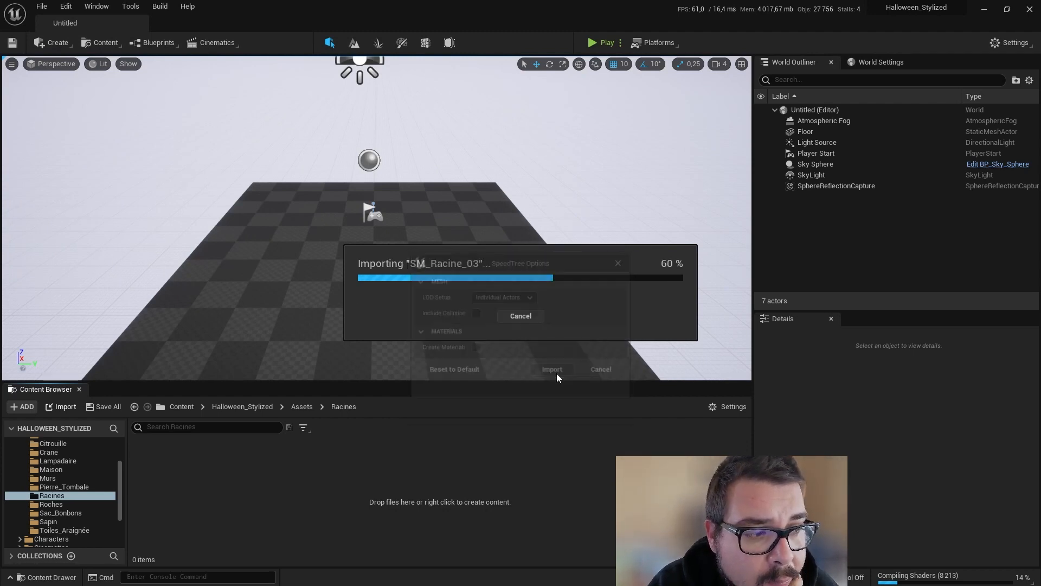
click(557, 373)
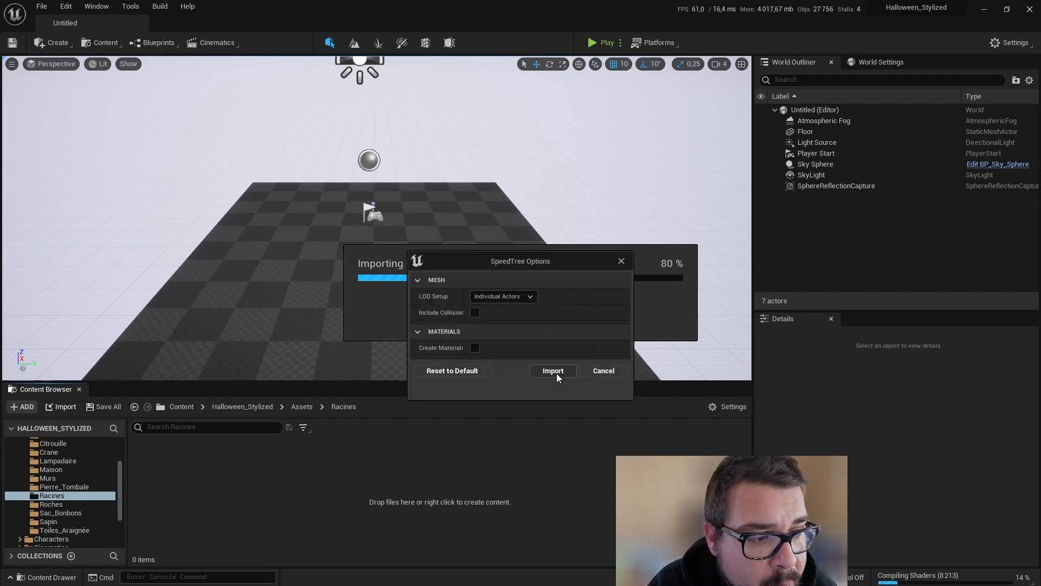
click(556, 373)
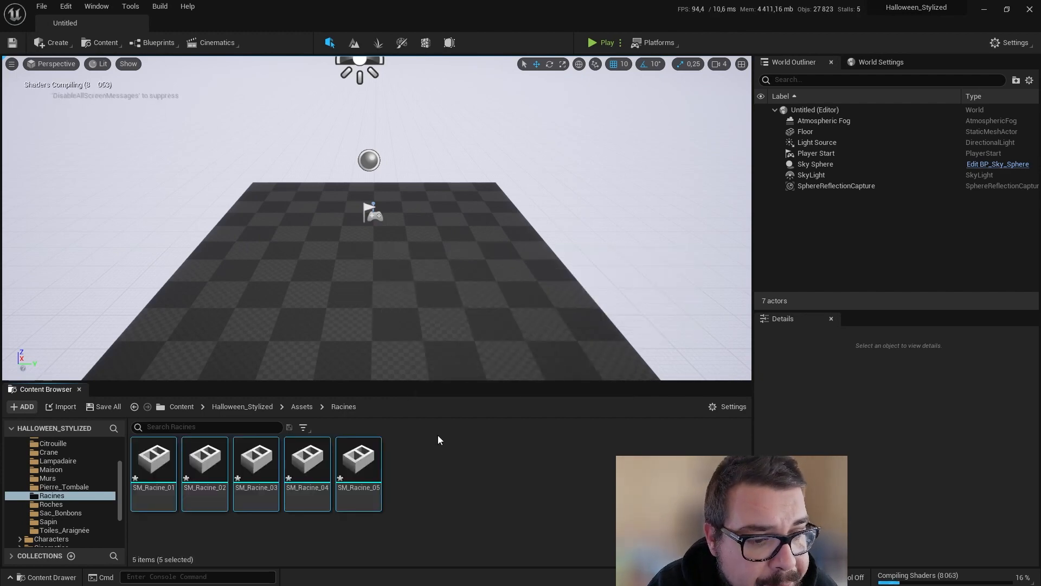
- Start exporting the five selected Racine meshes and browse to 01 - Blend > Export > Fooliage > Racines
right_click(358, 458)
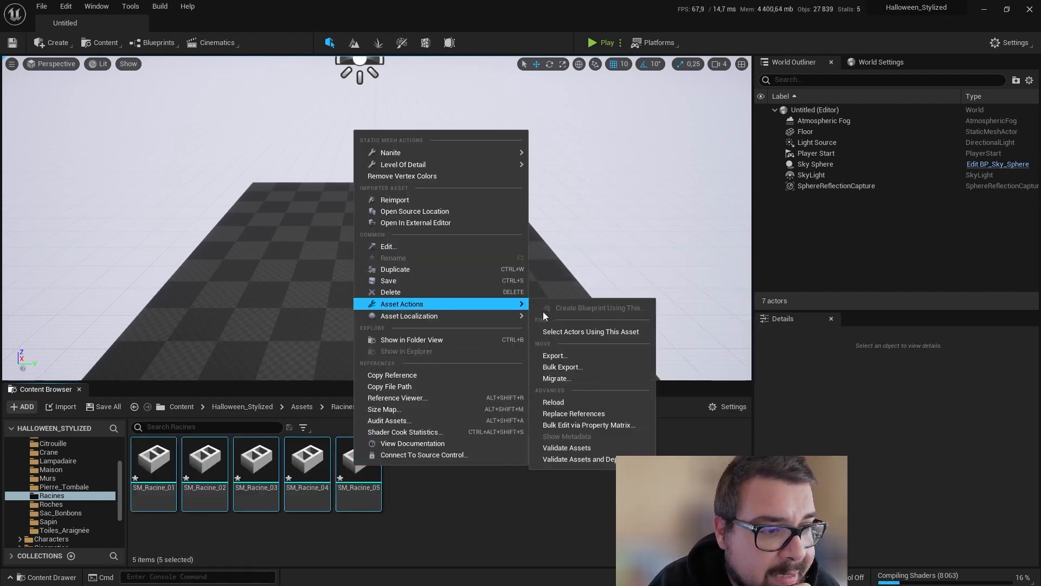
mouse_move(510, 315)
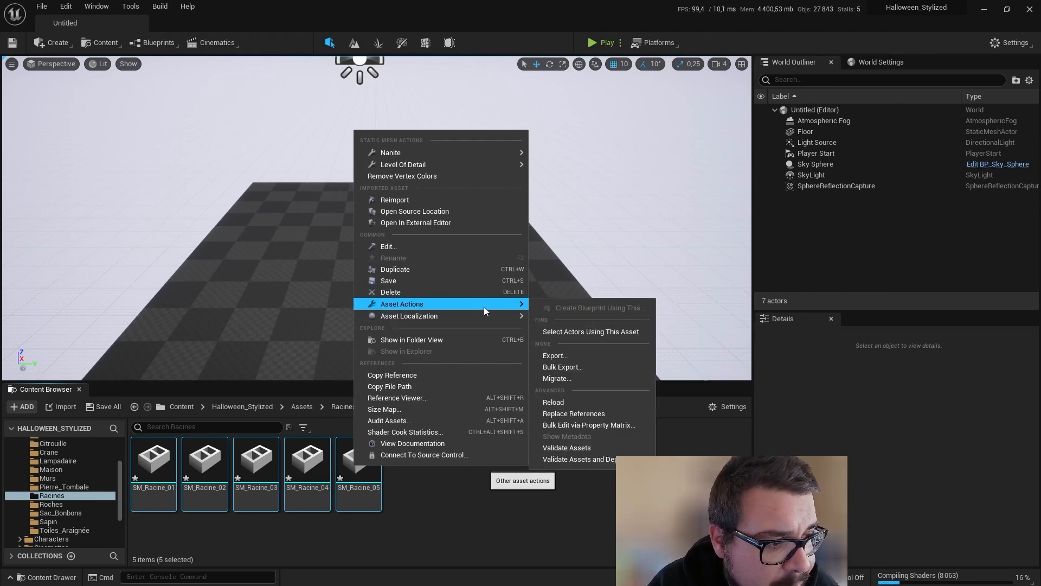
click(584, 354)
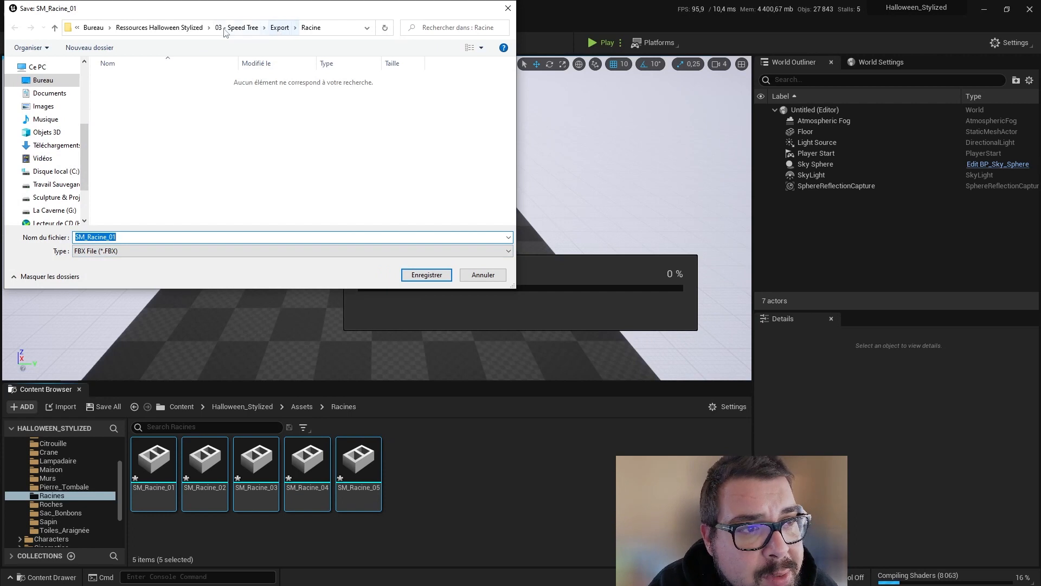
click(160, 27)
double_click(129, 80)
double_click(137, 82)
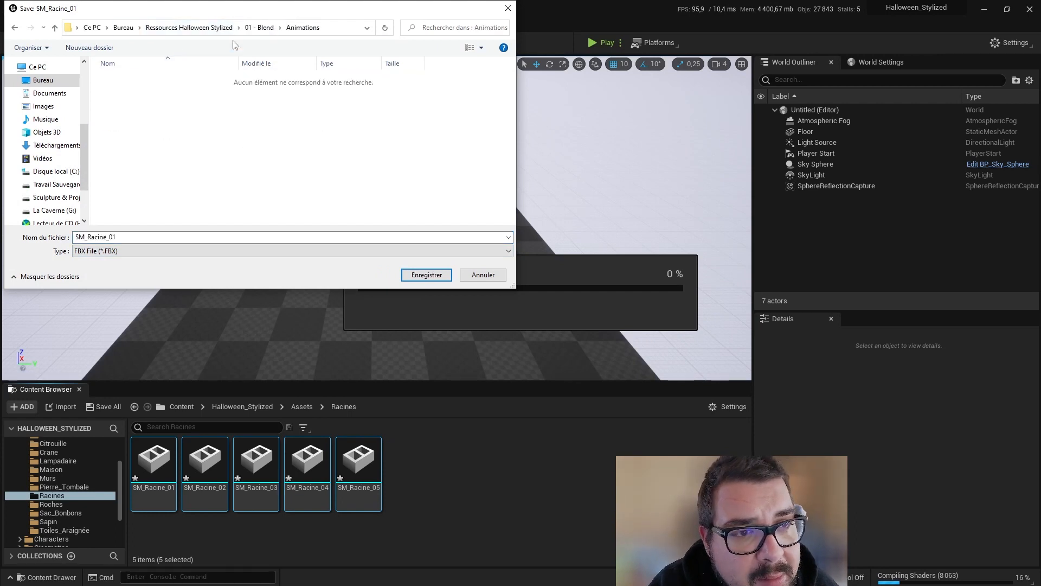
click(259, 27)
double_click(135, 102)
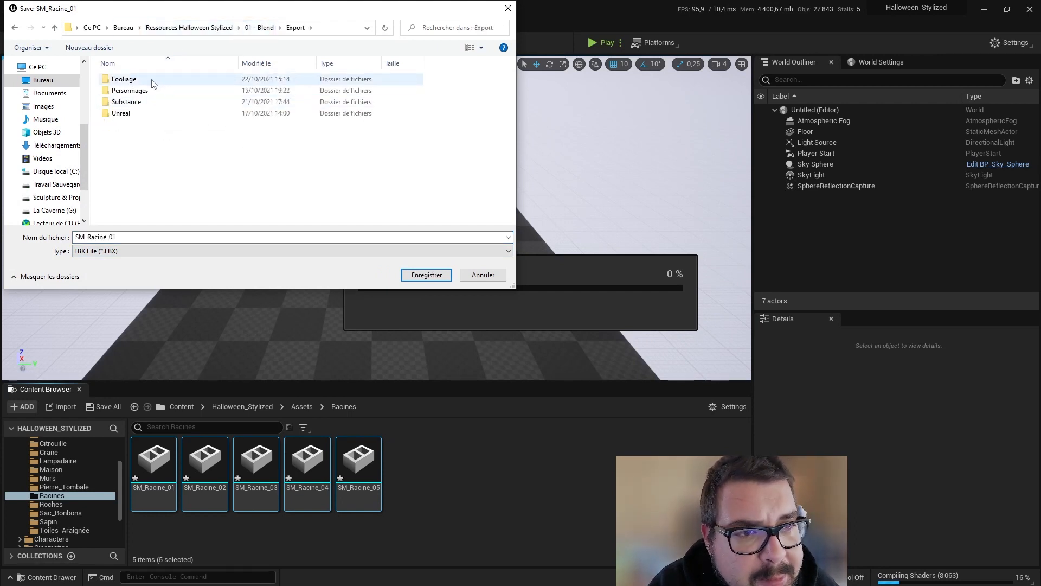
double_click(152, 82)
double_click(135, 102)
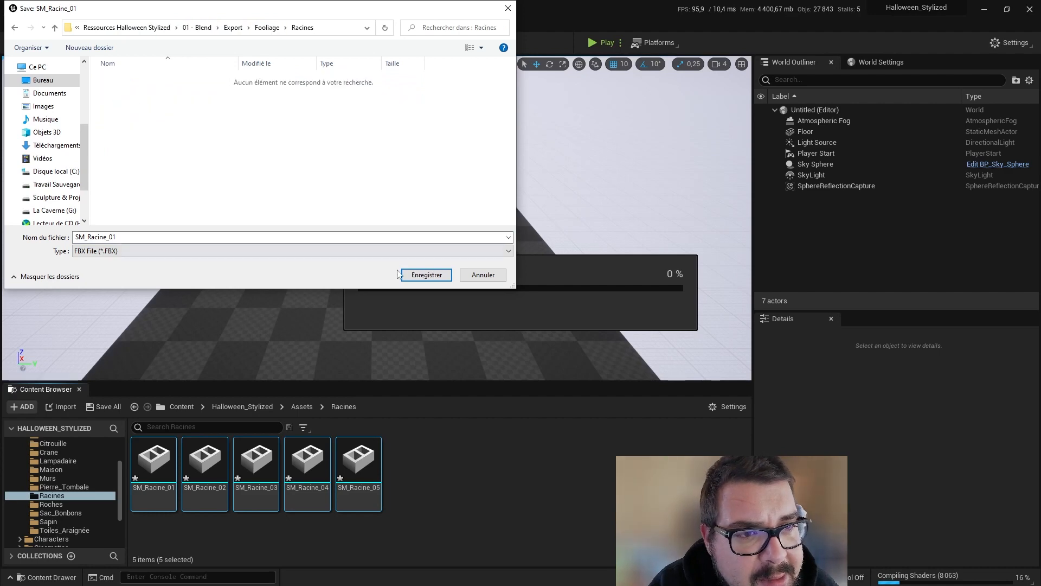
- Export SM_Racine_01 through SM_Racine_05 as FBX files into the Racines folder with the same options, and return to the Assets folder
click(404, 275)
click(564, 411)
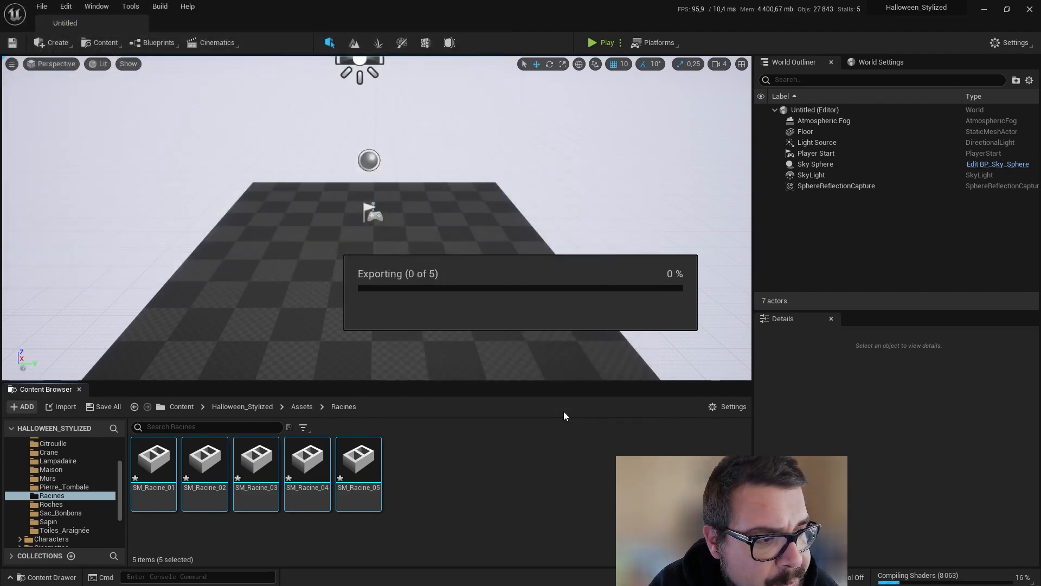
click(427, 275)
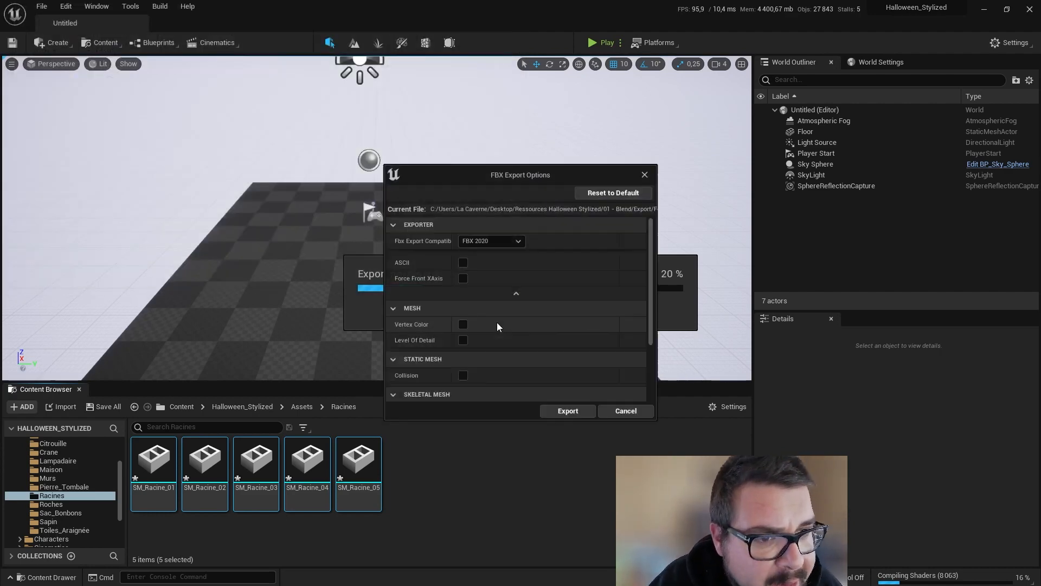
click(584, 411)
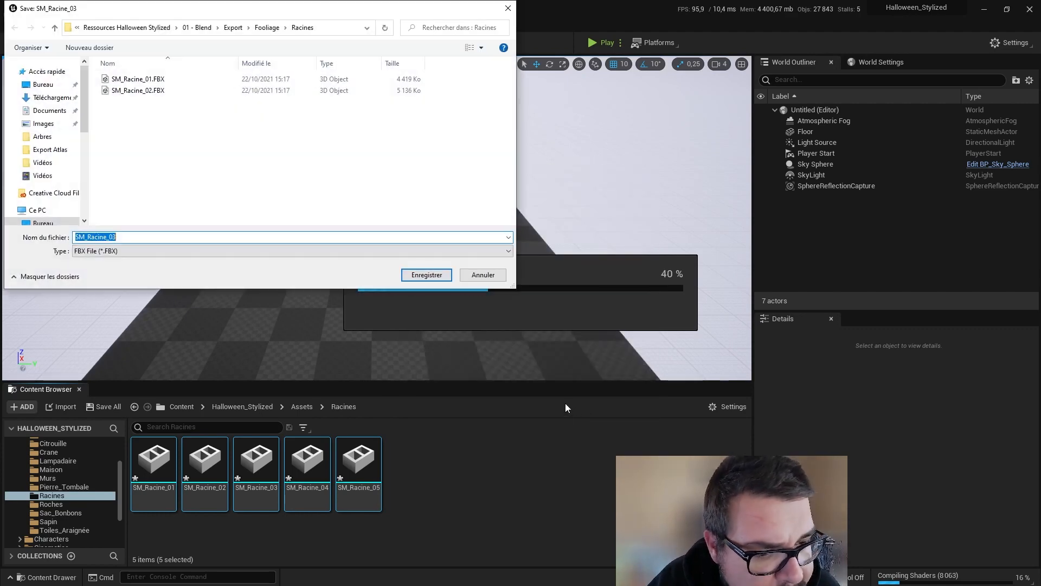
click(427, 275)
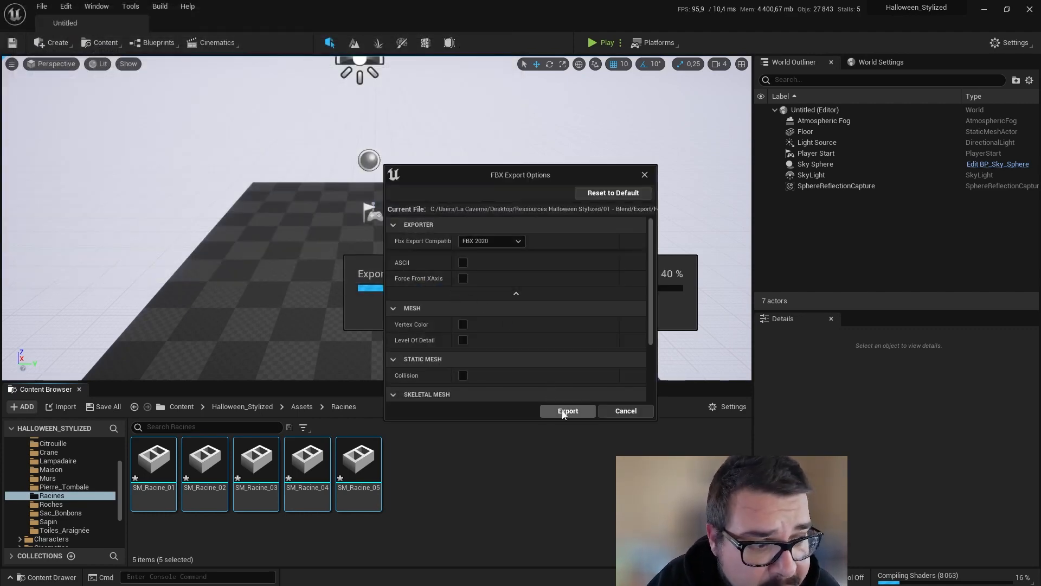
click(565, 412)
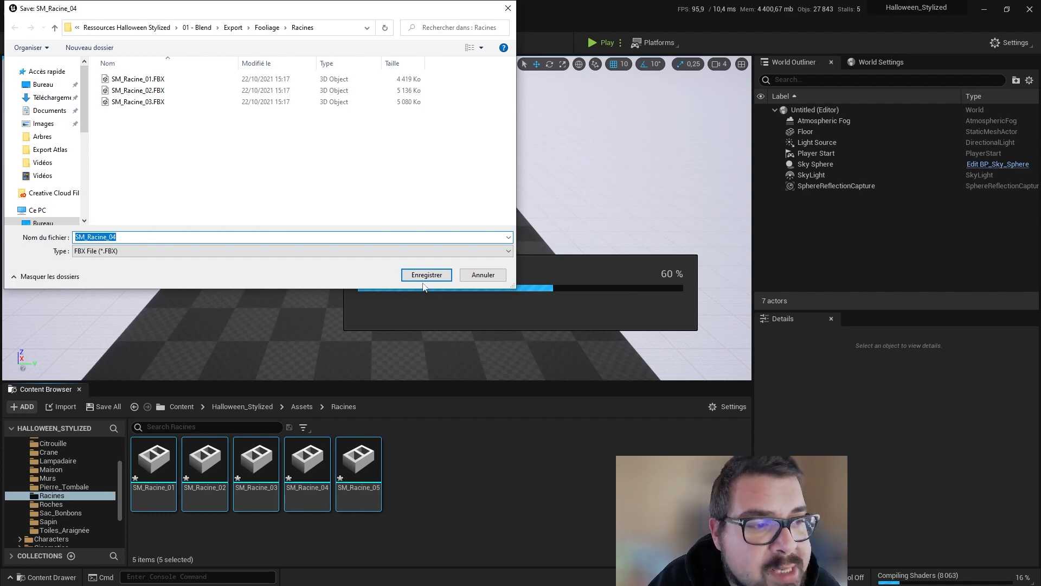
click(425, 278)
click(564, 411)
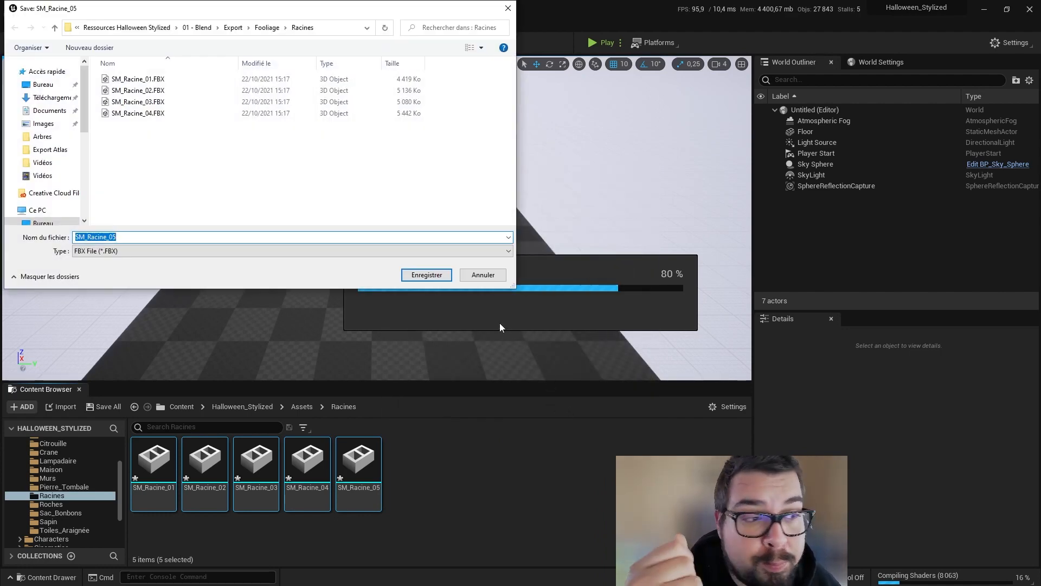
click(437, 276)
click(567, 411)
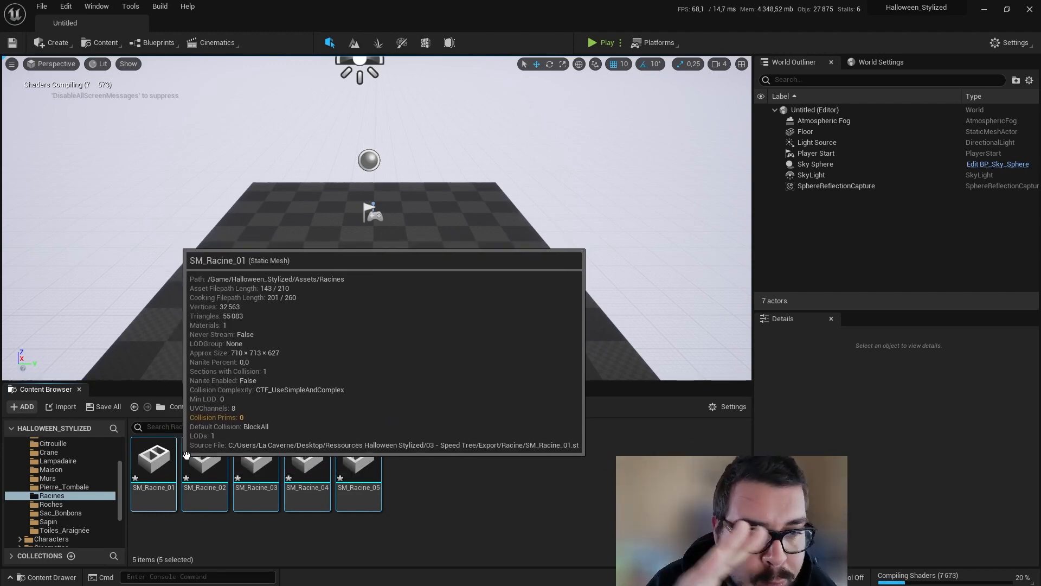
click(302, 406)
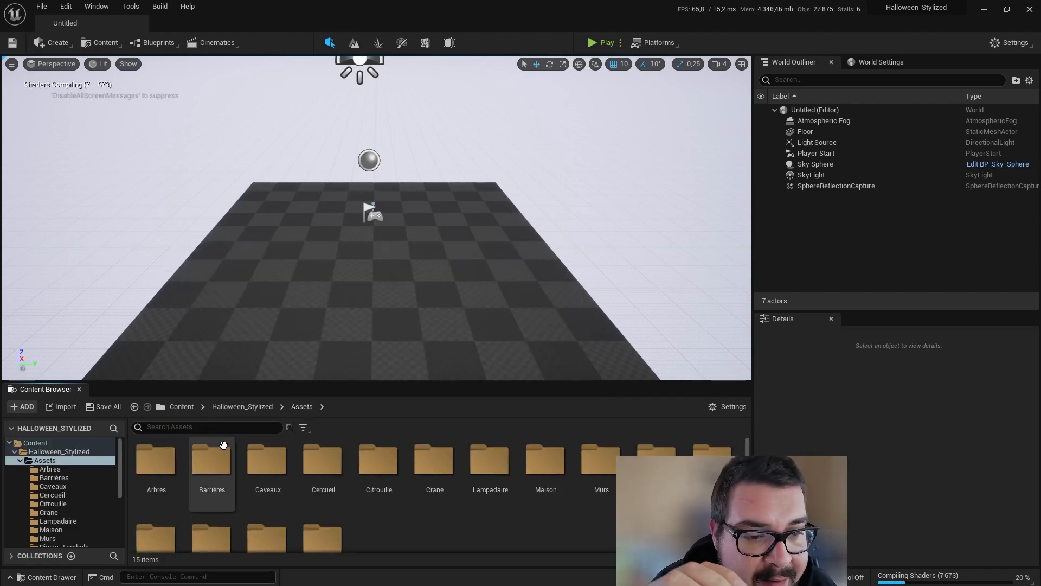
- Open the SM_Arbre_Creepy_01 mesh from the Arbres folder and examine its trunk and branches up close and from a distance
double_click(167, 454)
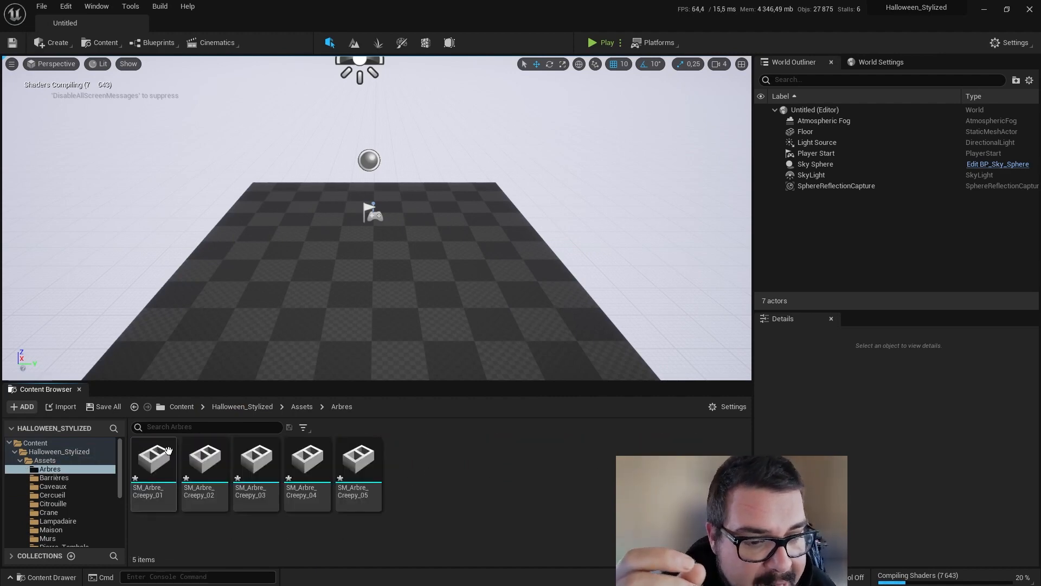
double_click(170, 452)
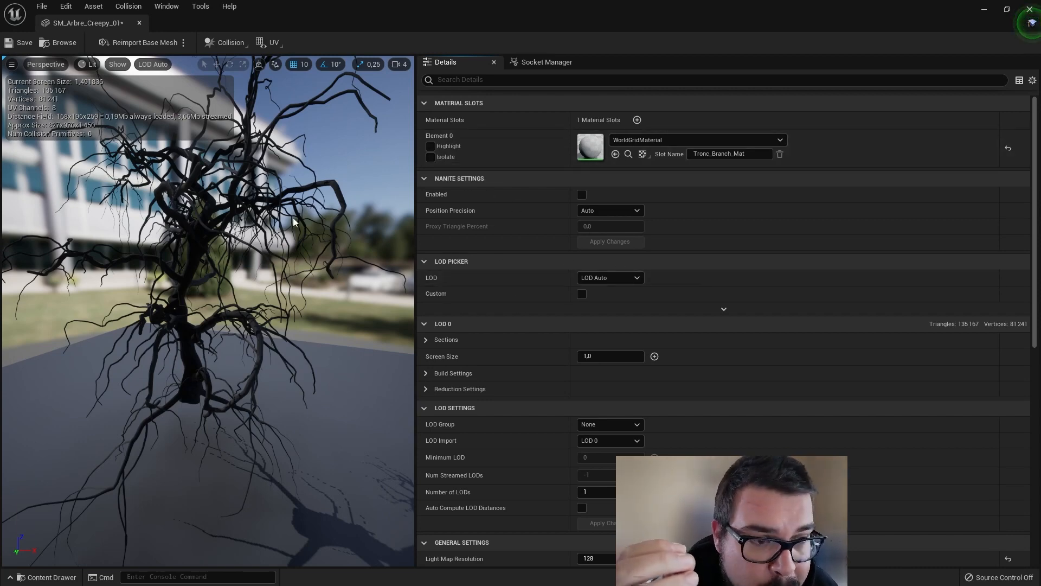
scroll(245, 234, up, 2)
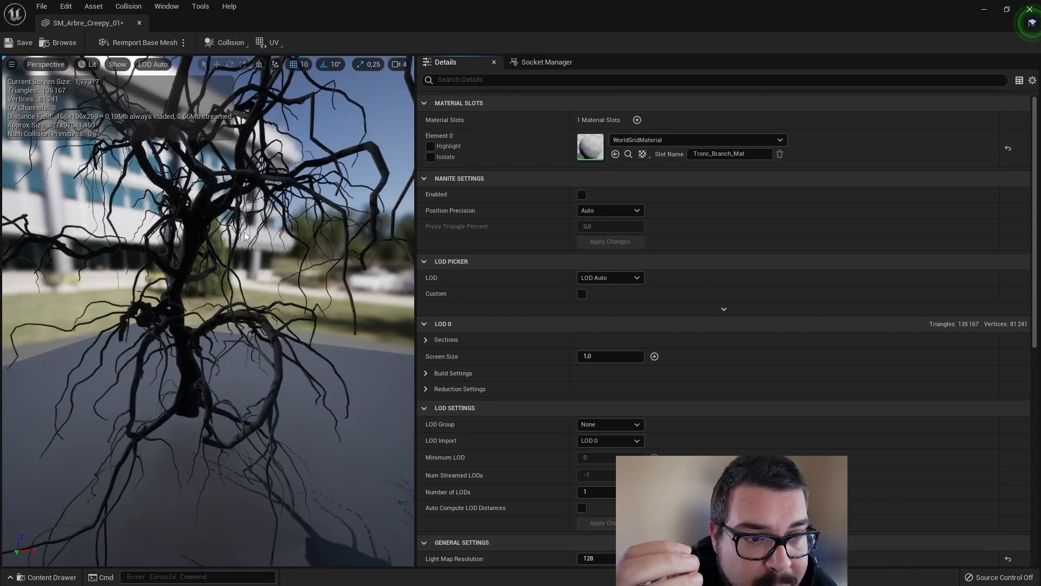
scroll(245, 235, up, 4)
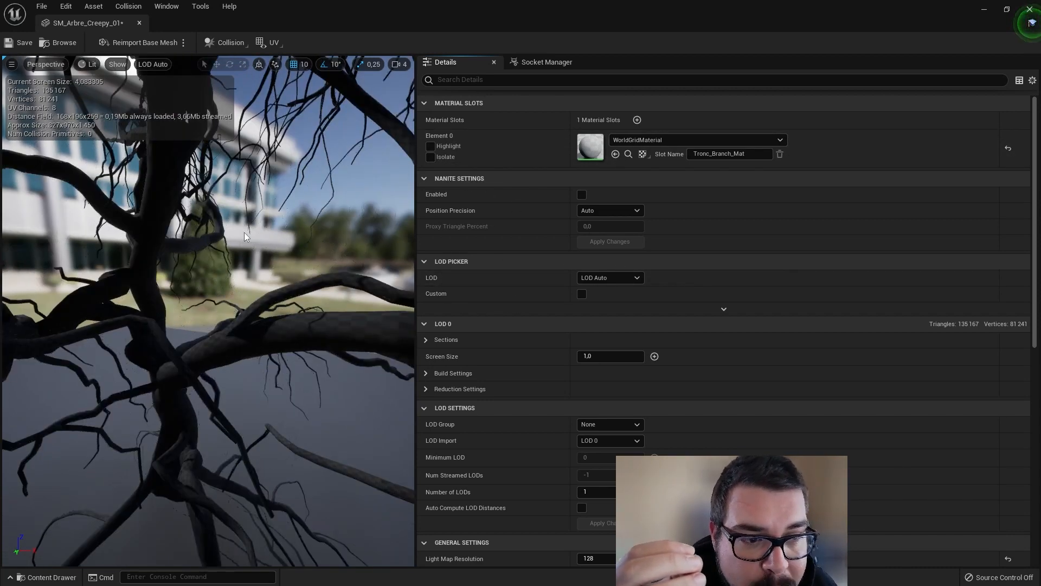
scroll(245, 235, down, 2)
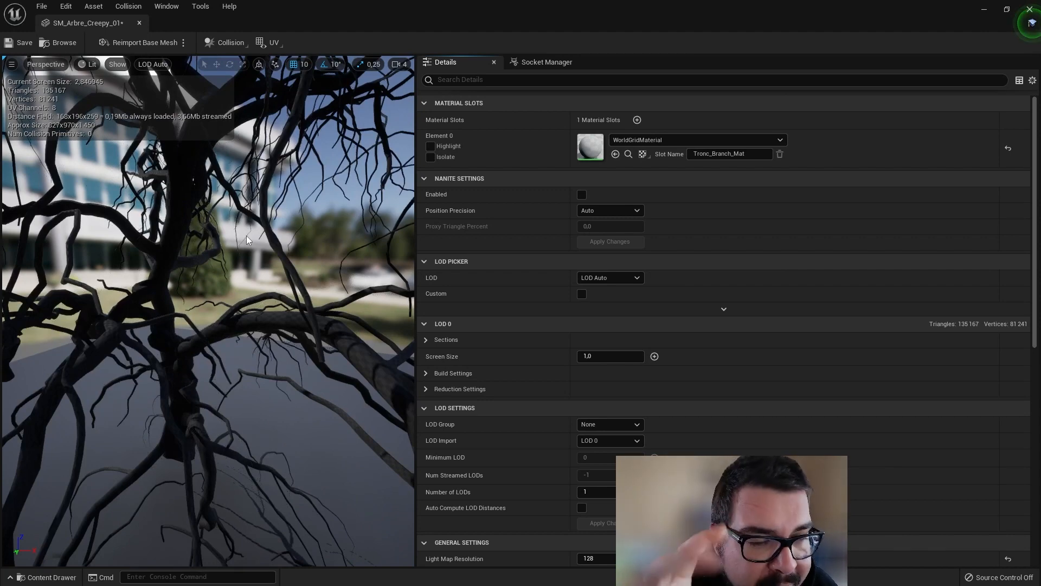
scroll(246, 237, down, 4)
scroll(246, 239, down, 2)
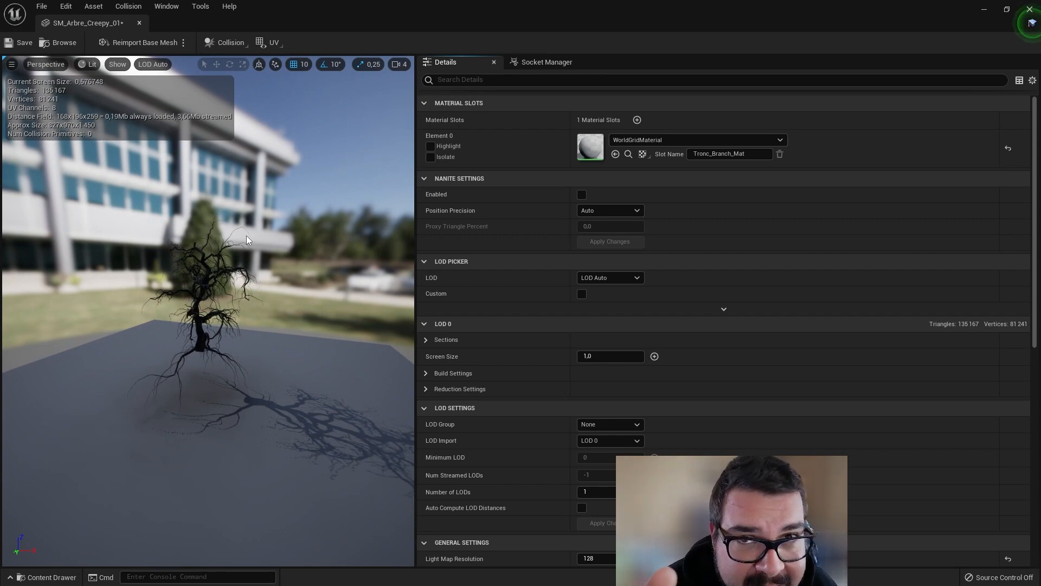
scroll(247, 238, up, 5)
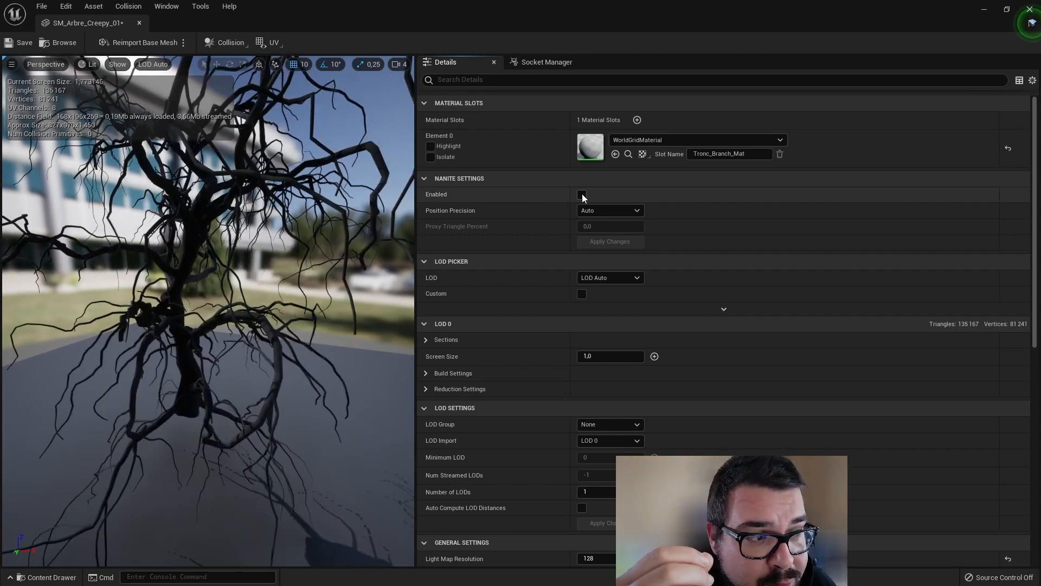
- Enable Nanite on SM_Arbre_Creepy_01, apply the changes and inspect the tree, and save and close the mesh
click(582, 195)
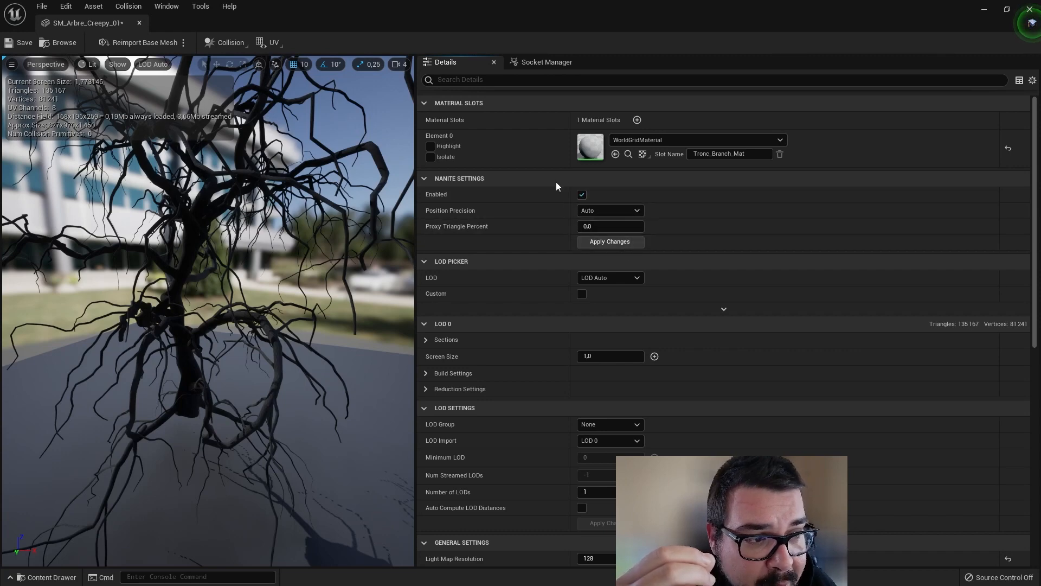
click(614, 242)
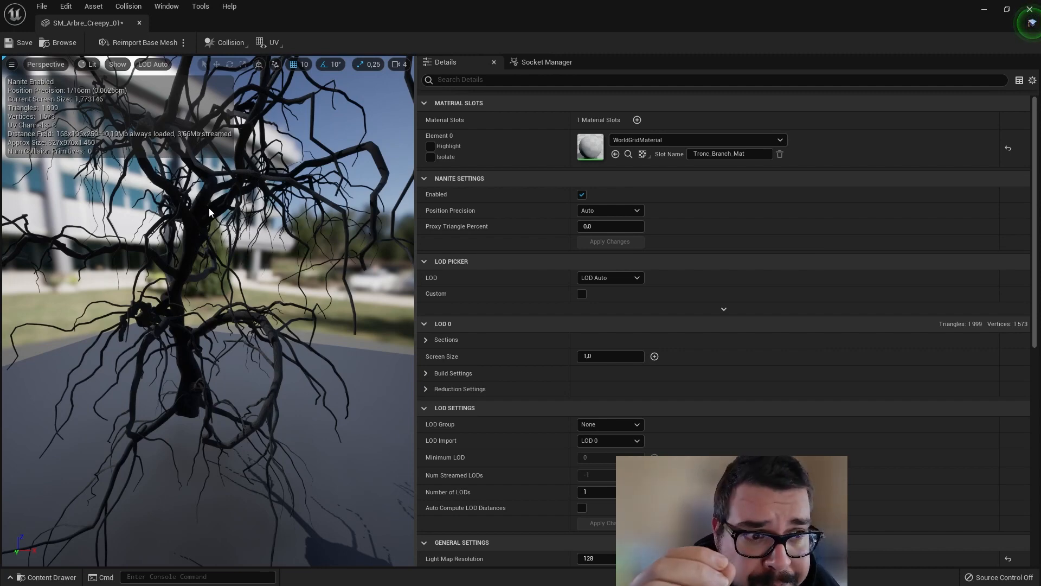
scroll(210, 207, up, 4)
scroll(209, 207, down, 9)
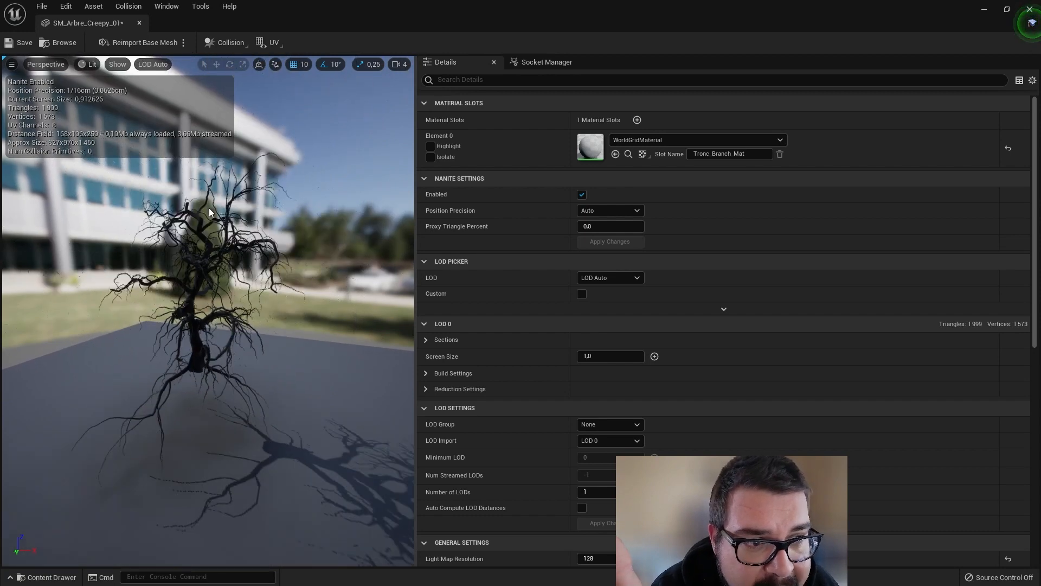
scroll(209, 207, up, 5)
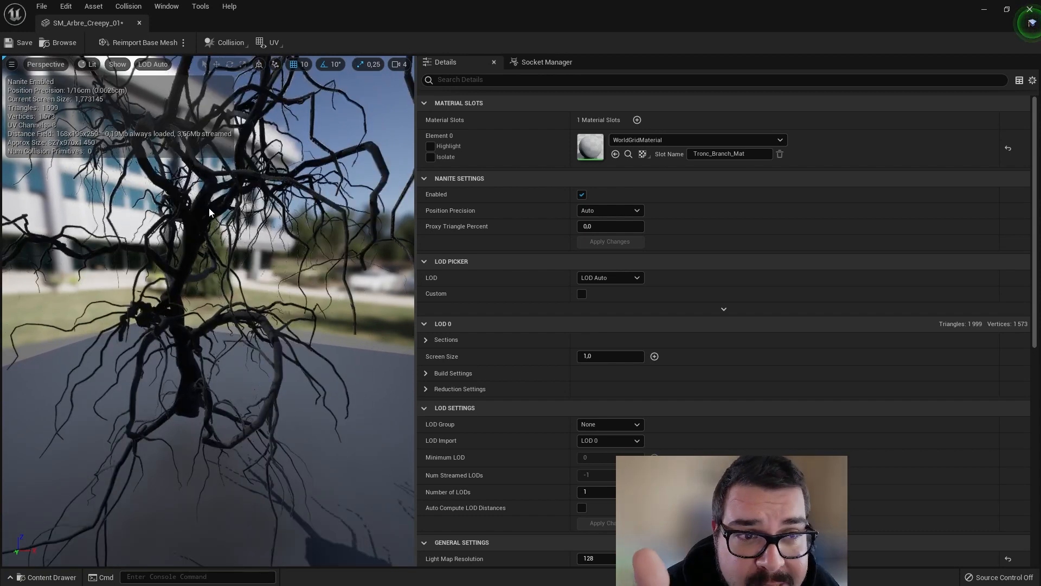
scroll(210, 207, down, 3)
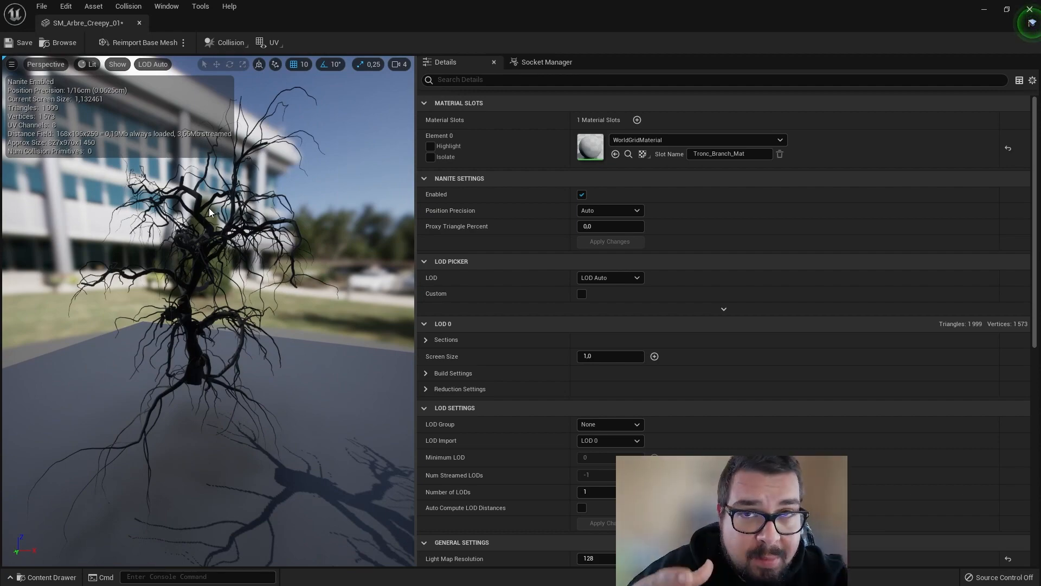
scroll(209, 207, up, 5)
scroll(209, 207, down, 5)
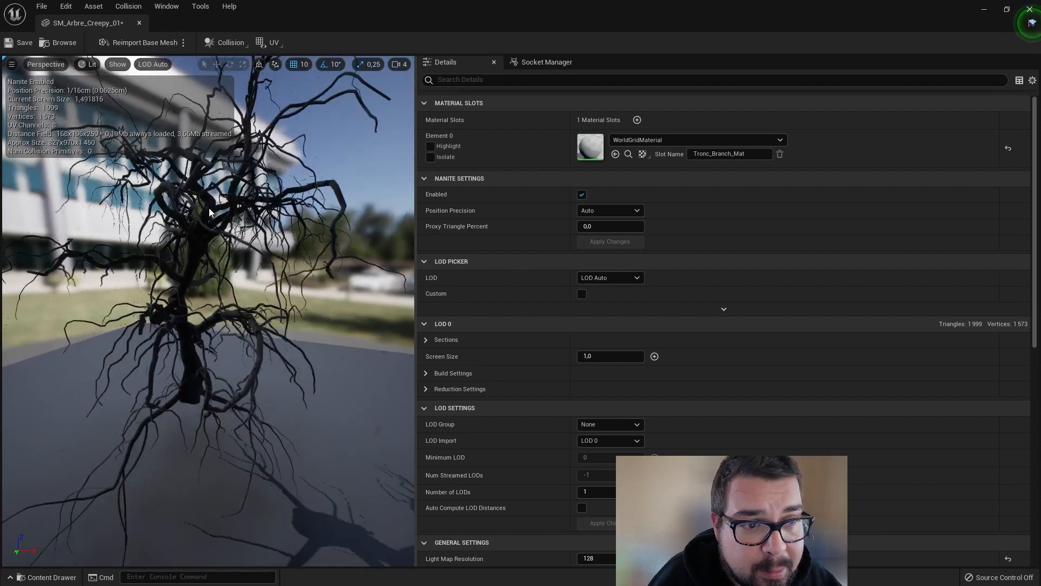
scroll(209, 207, up, 4)
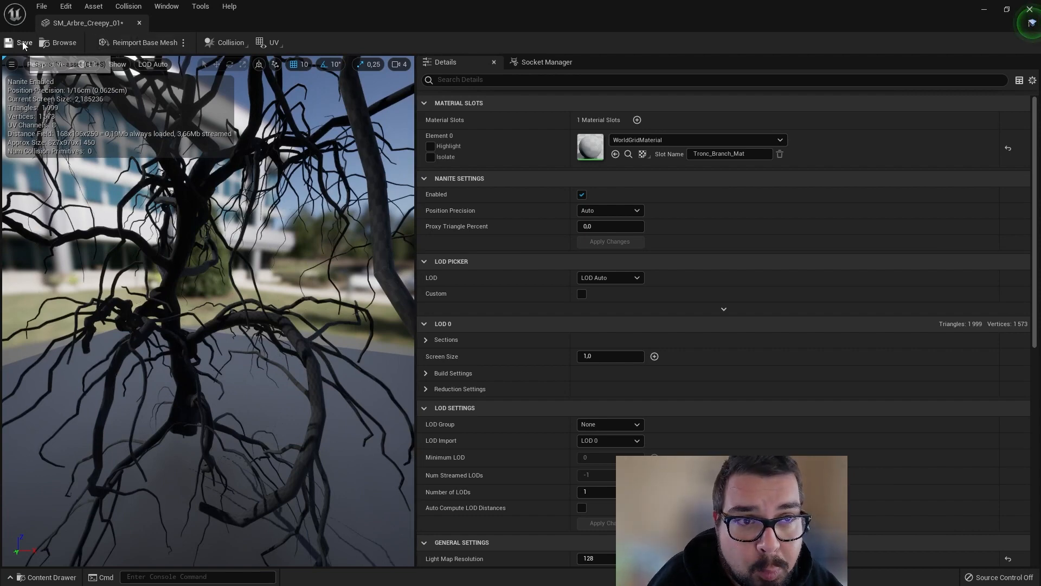
key(ctrl+s)
click(139, 23)
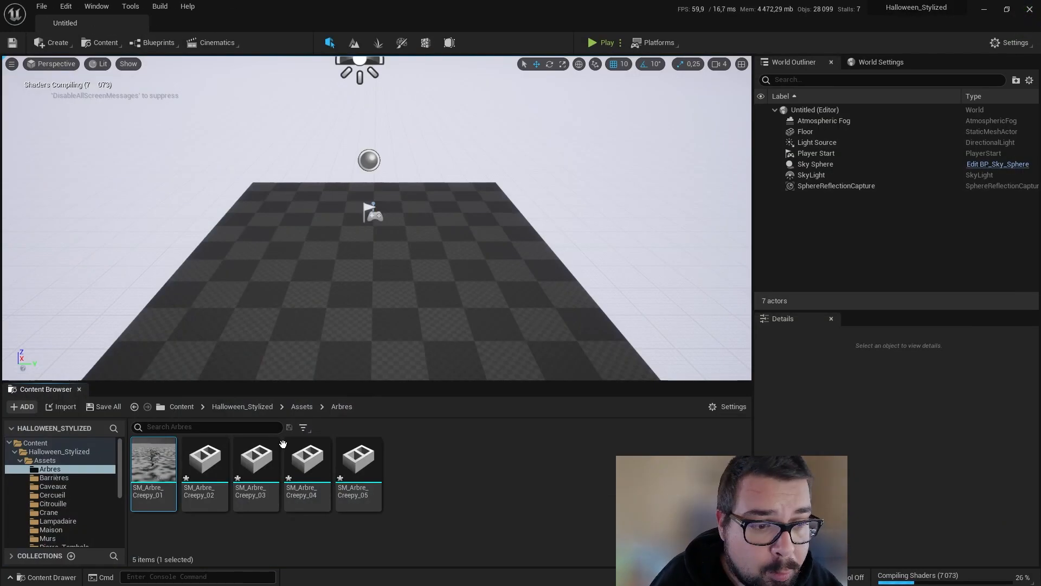
- Enable Nanite on SM_Arbre_Creepy_02 through SM_Arbre_Creepy_05 together and save all modified assets
click(217, 464)
shift+click(353, 468)
right_click(353, 469)
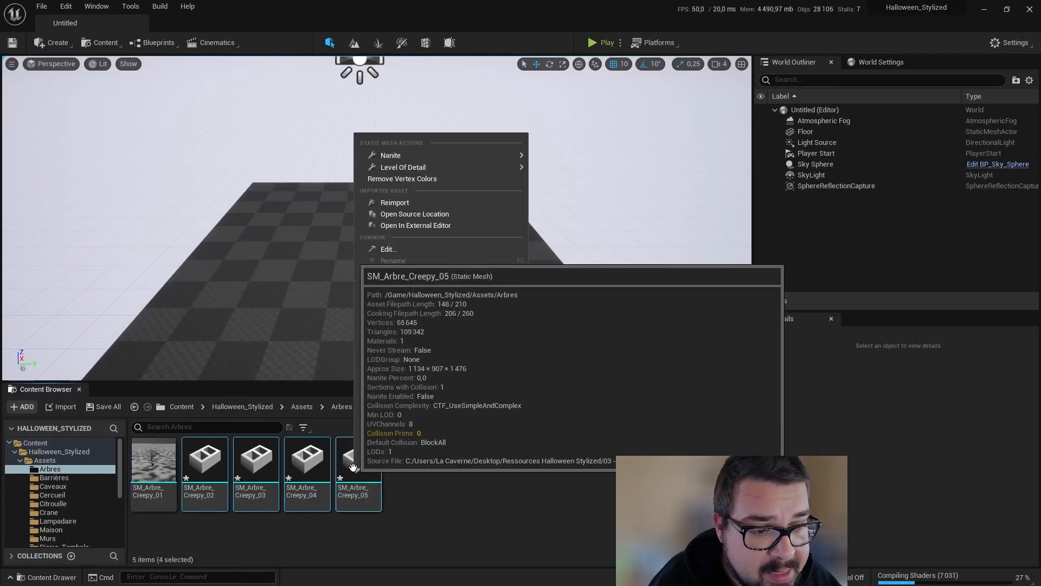
mouse_move(412, 158)
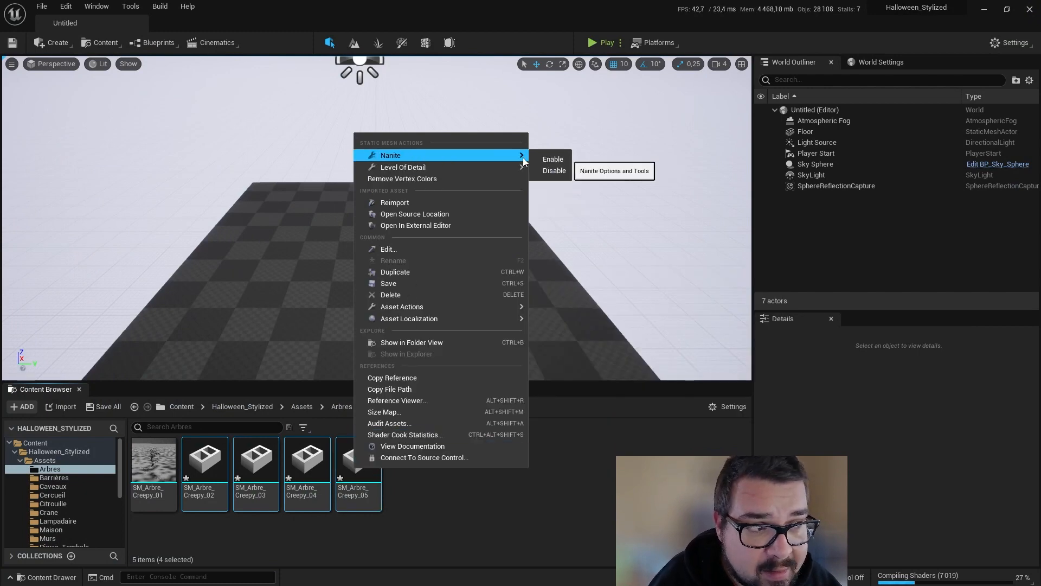
click(554, 157)
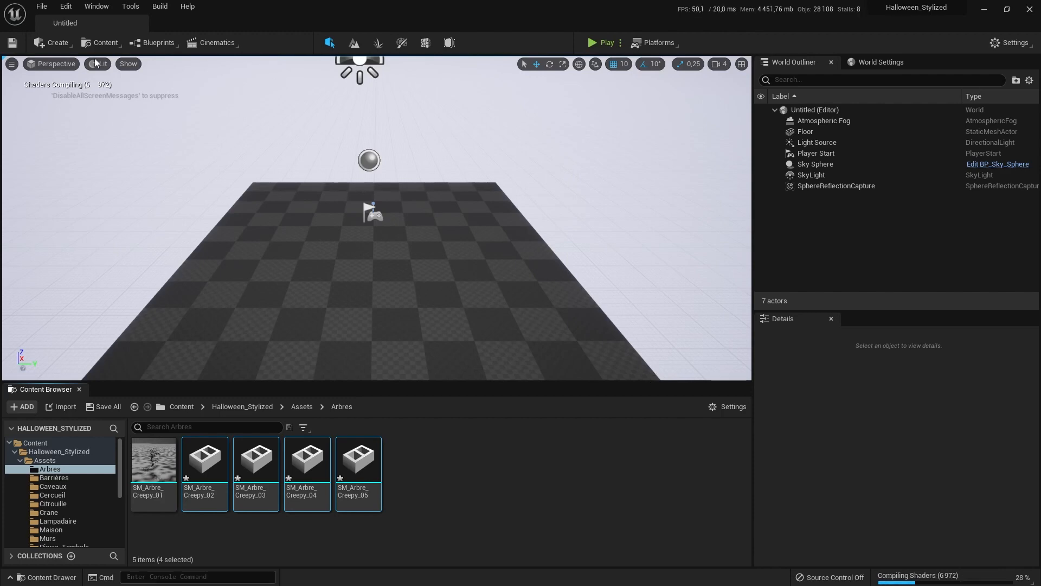
click(42, 6)
click(73, 126)
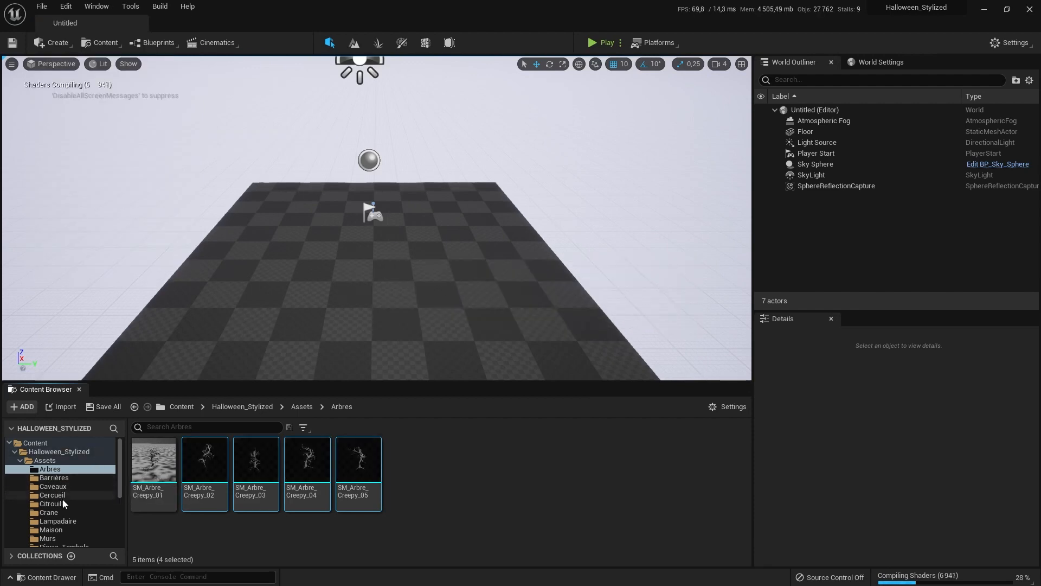
- Enable Nanite on SM_Racine_01 through SM_Racine_05 in the Racines folder
scroll(76, 476, down, 1)
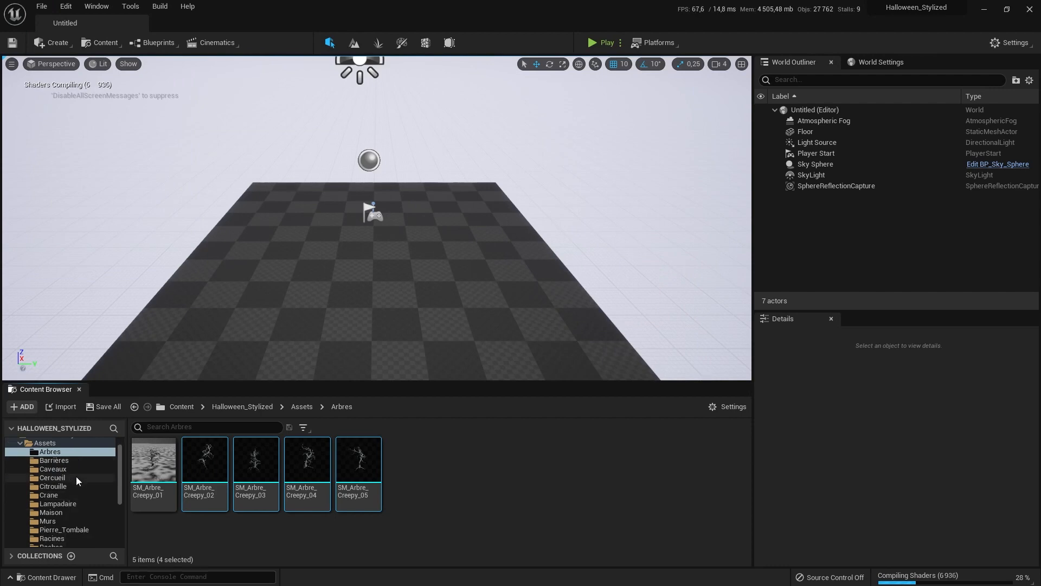
click(52, 538)
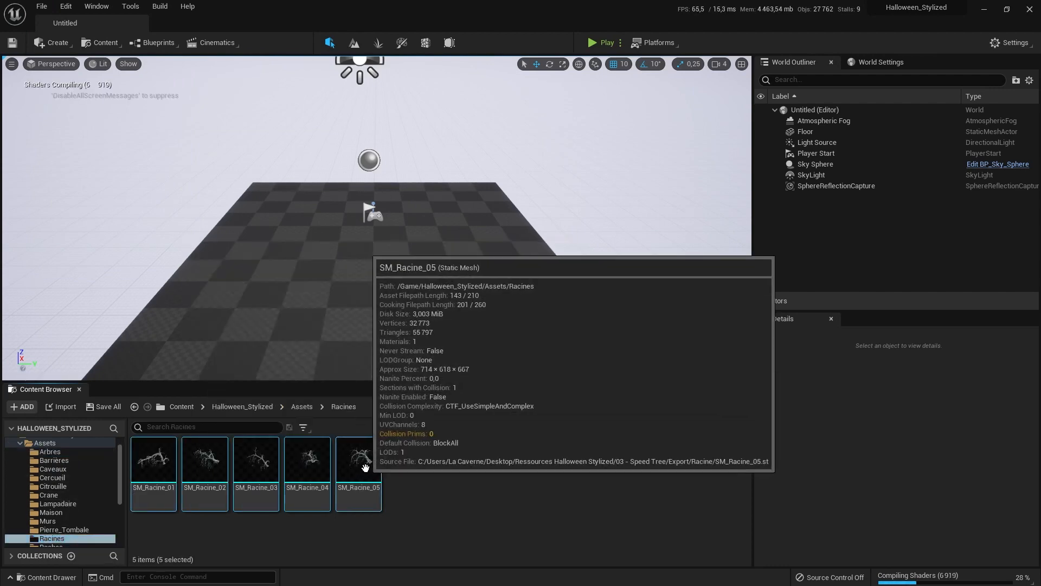
right_click(365, 468)
mouse_move(424, 155)
click(569, 156)
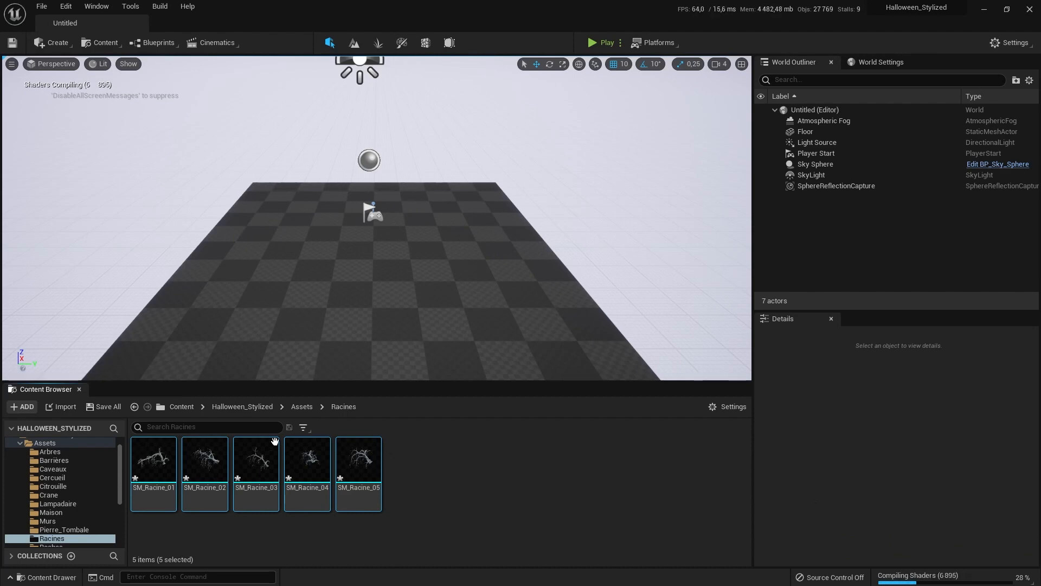
- Enable Nanite on SM_Sapin_01 through SM_Sapin_03 in the Sapin folder and save all modified assets
scroll(66, 505, down, 1)
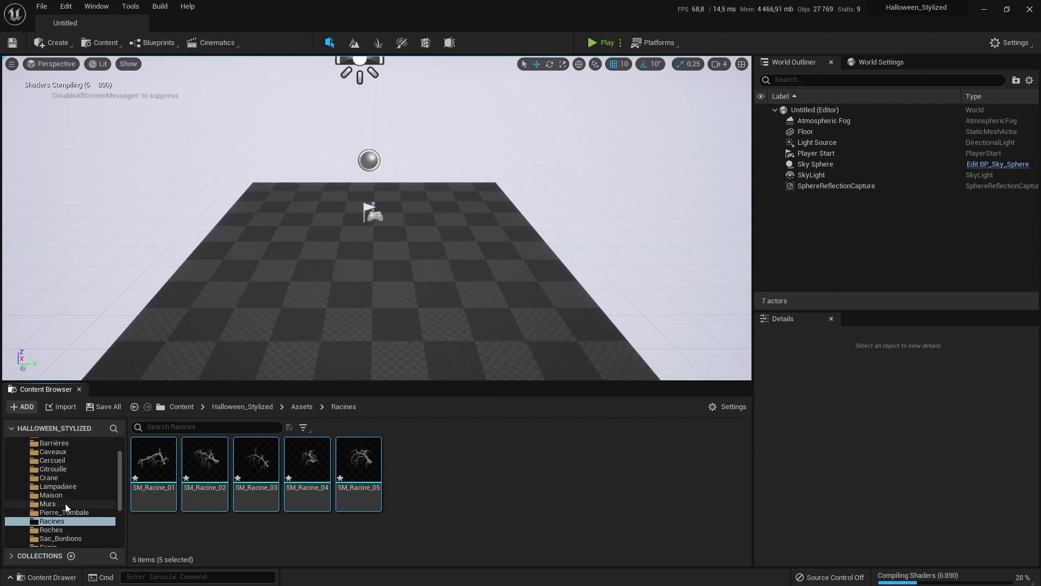
scroll(65, 504, down, 2)
click(54, 513)
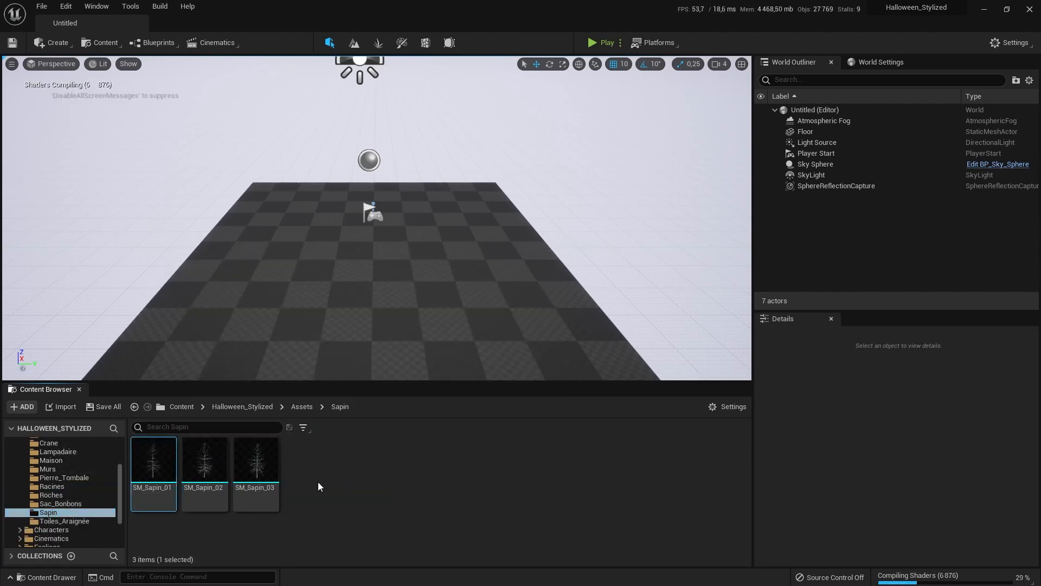
shift+click(259, 467)
right_click(260, 467)
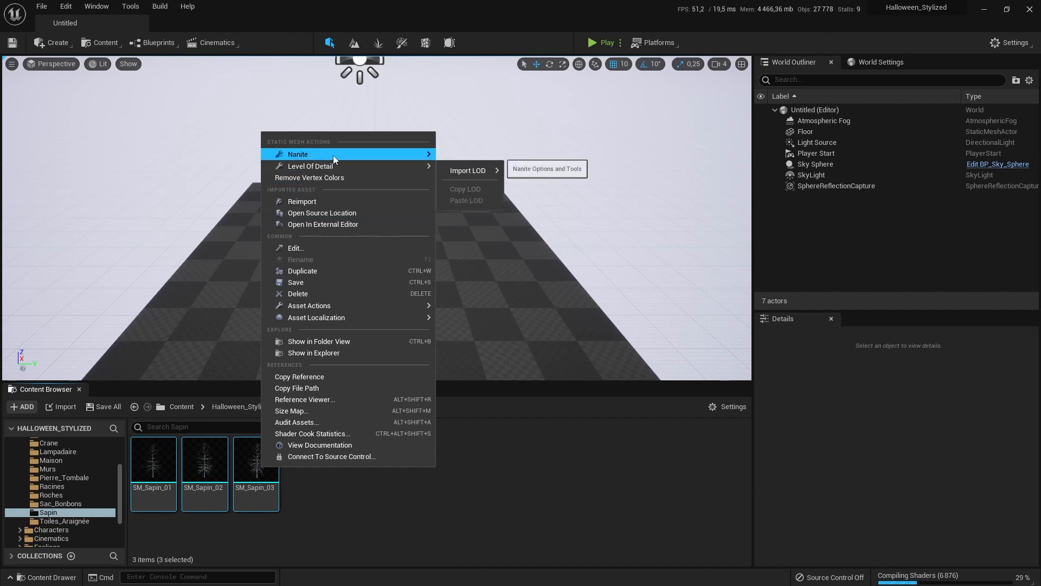
click(477, 155)
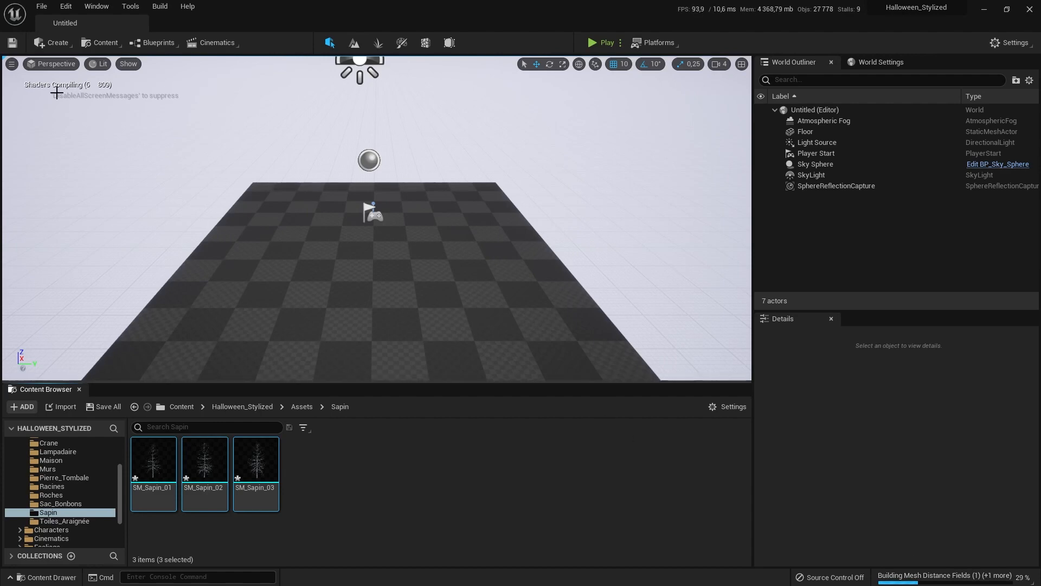
click(43, 6)
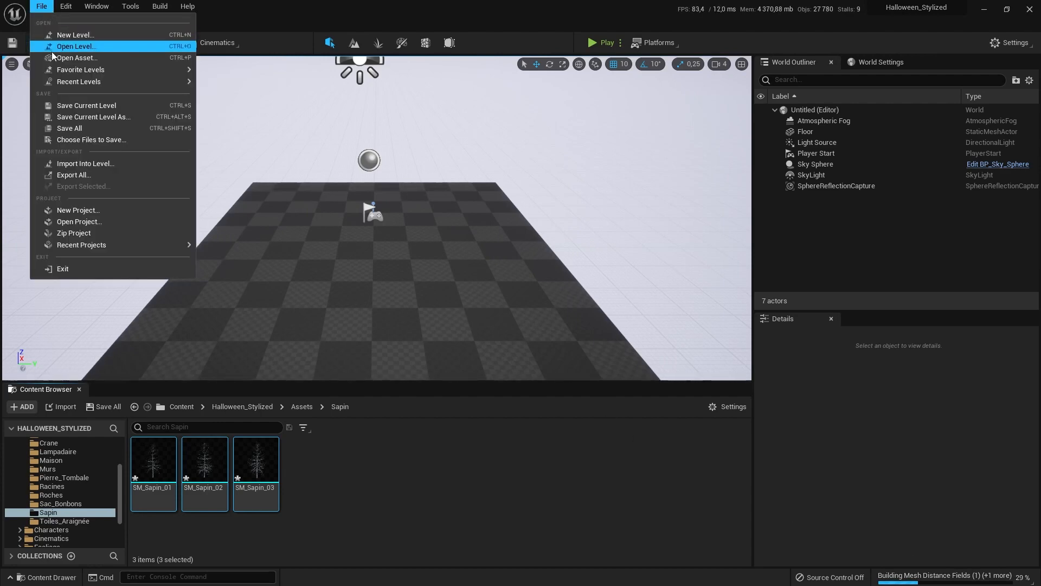
click(77, 129)
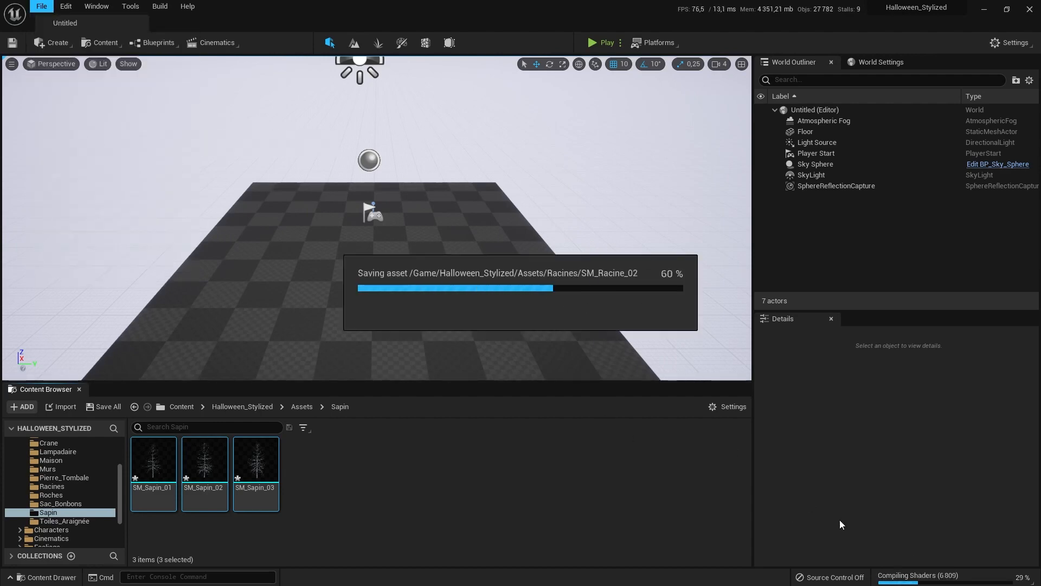